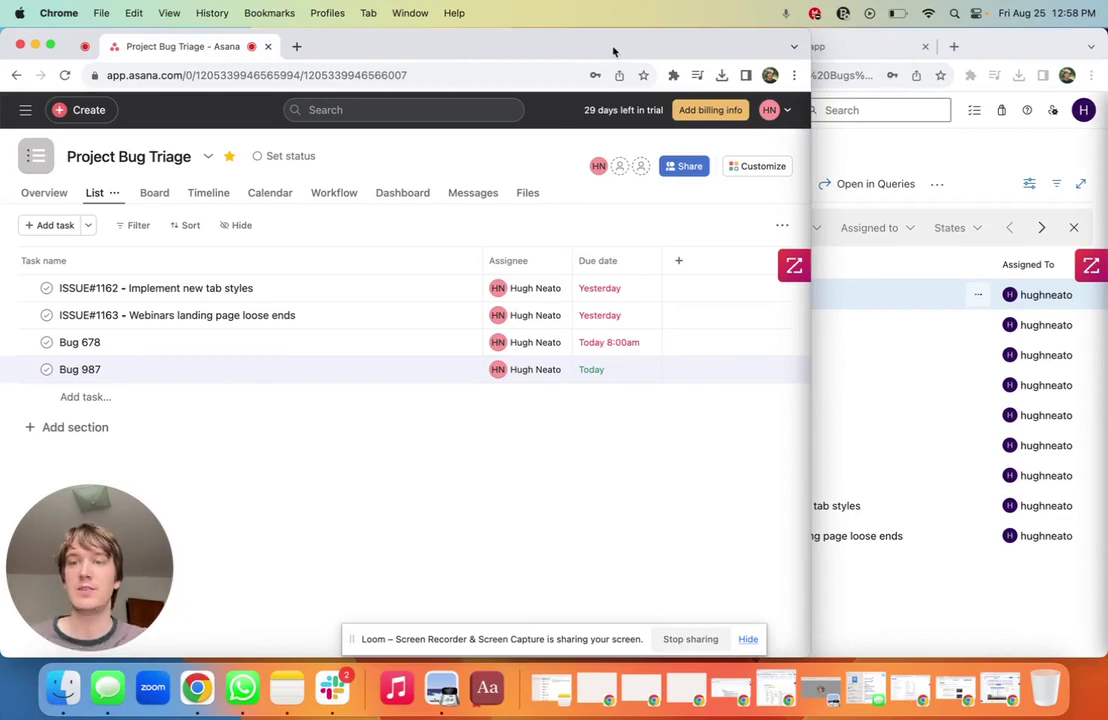
- Add a task named Video Test to Project Bug Triage, assigned to the listed team member and due 08/25/23
click(958, 410)
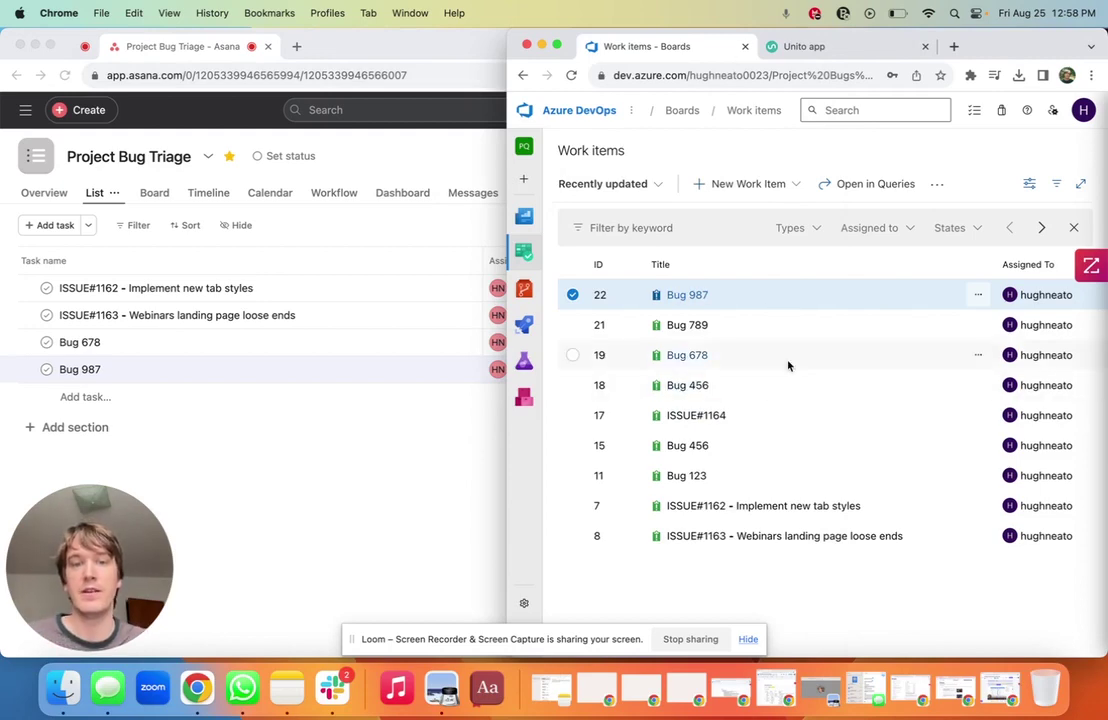
click(92, 397)
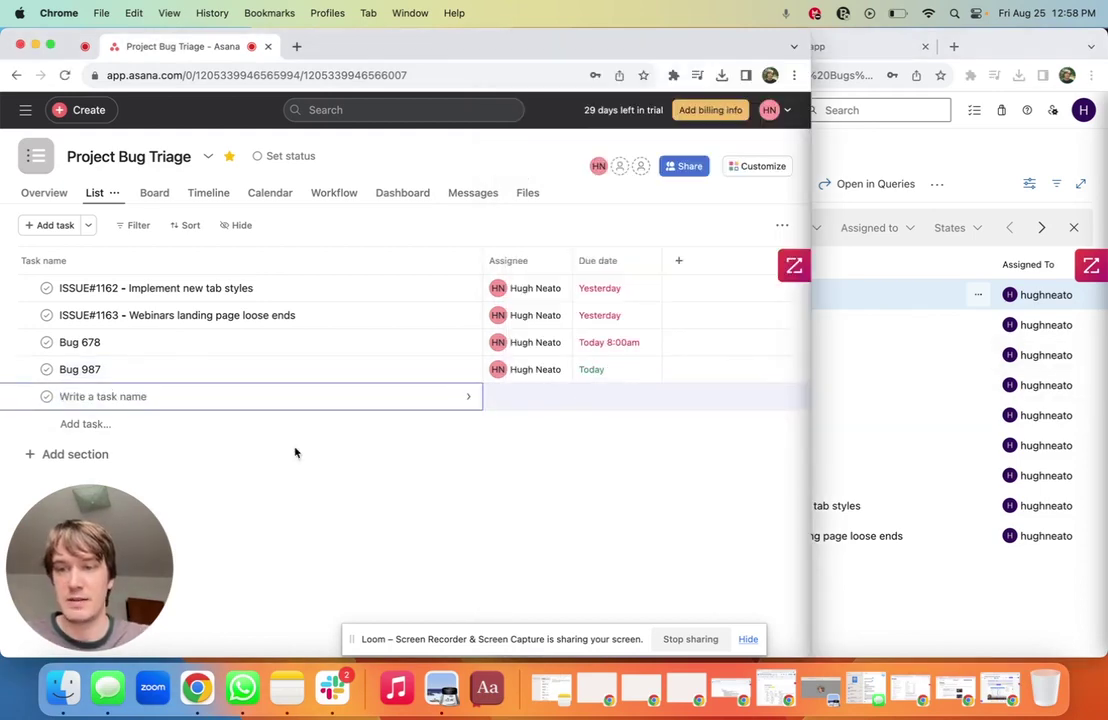
text(Video Test)
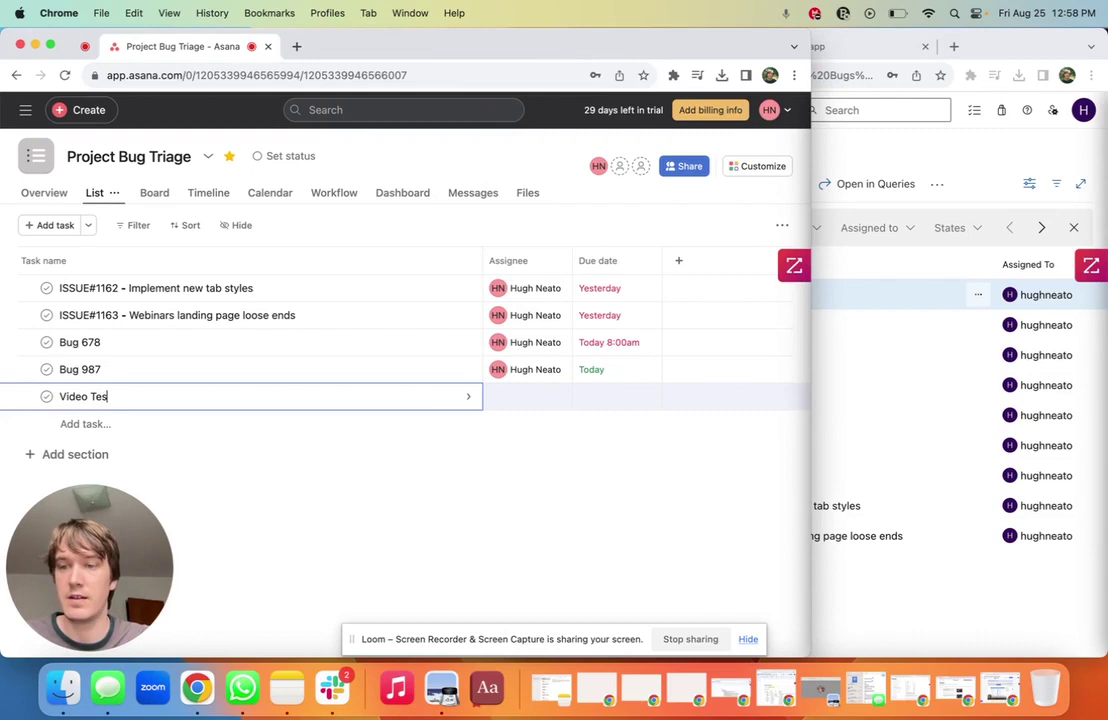
click(503, 397)
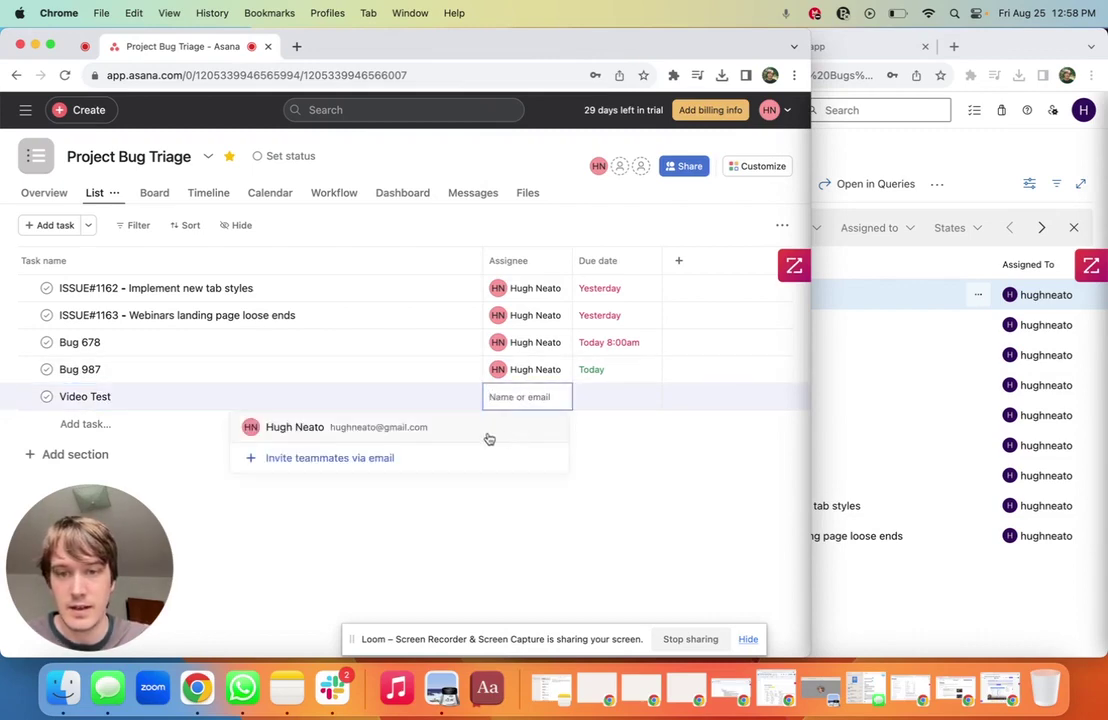
click(487, 432)
click(591, 402)
click(738, 266)
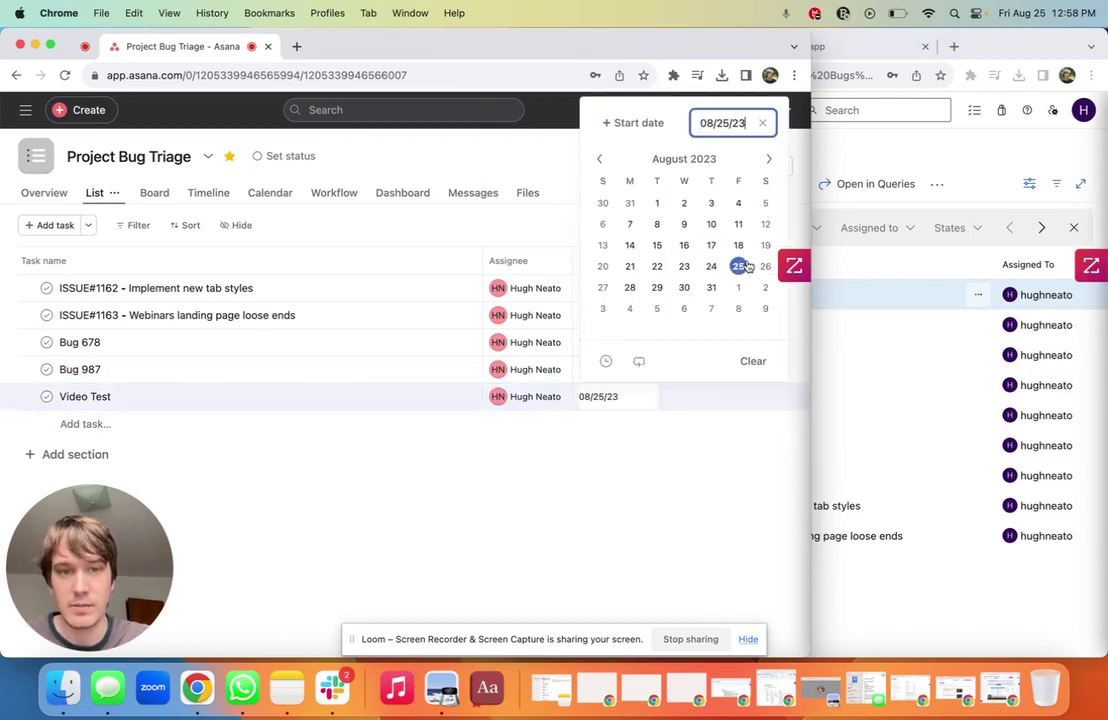
- Add the description "This is a description" to the Video Test task and close its details
click(468, 397)
click(470, 397)
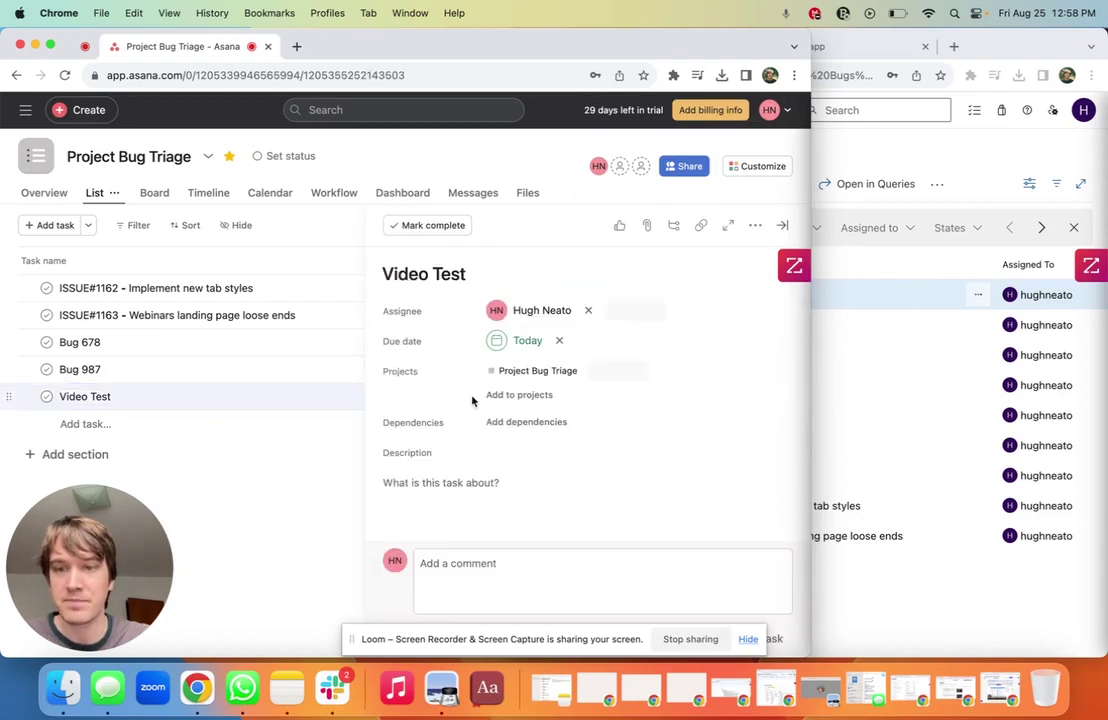
scroll(540, 460, down, 2)
click(512, 410)
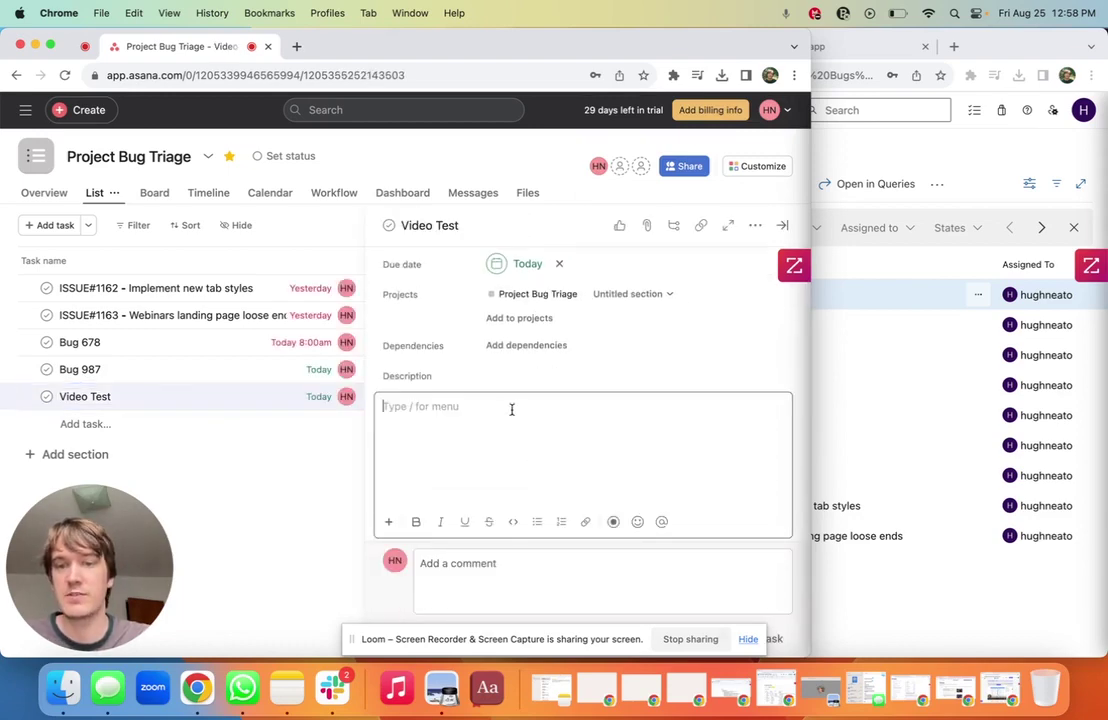
text(This is a des)
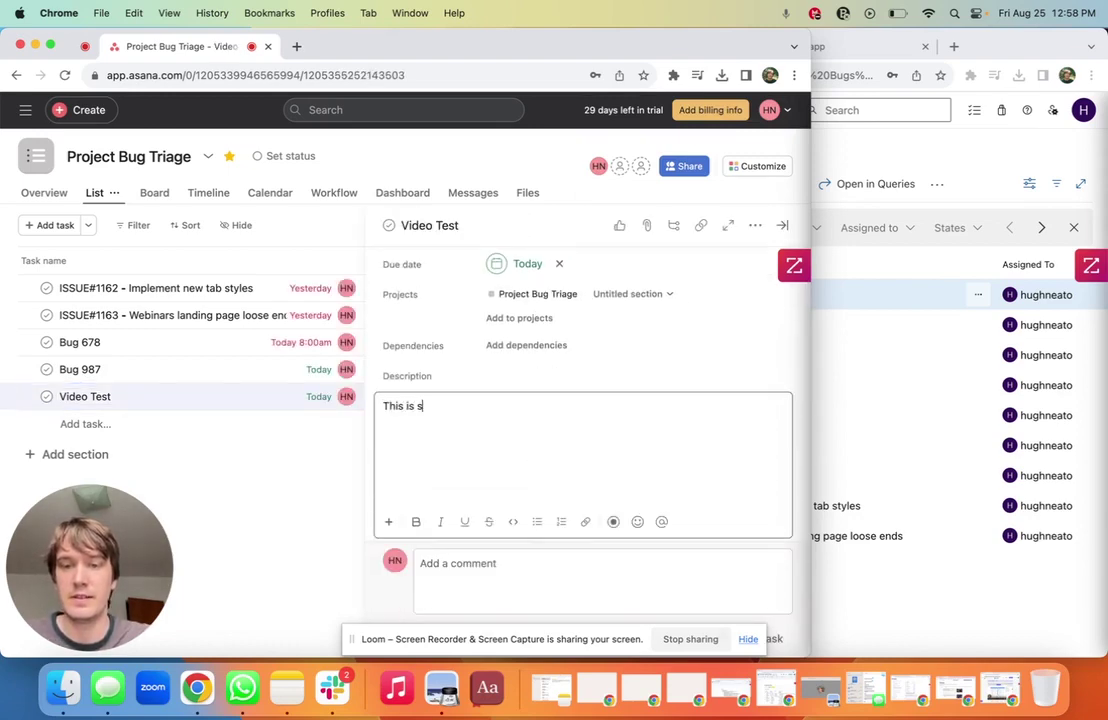
key(BackSpace)
text(a description)
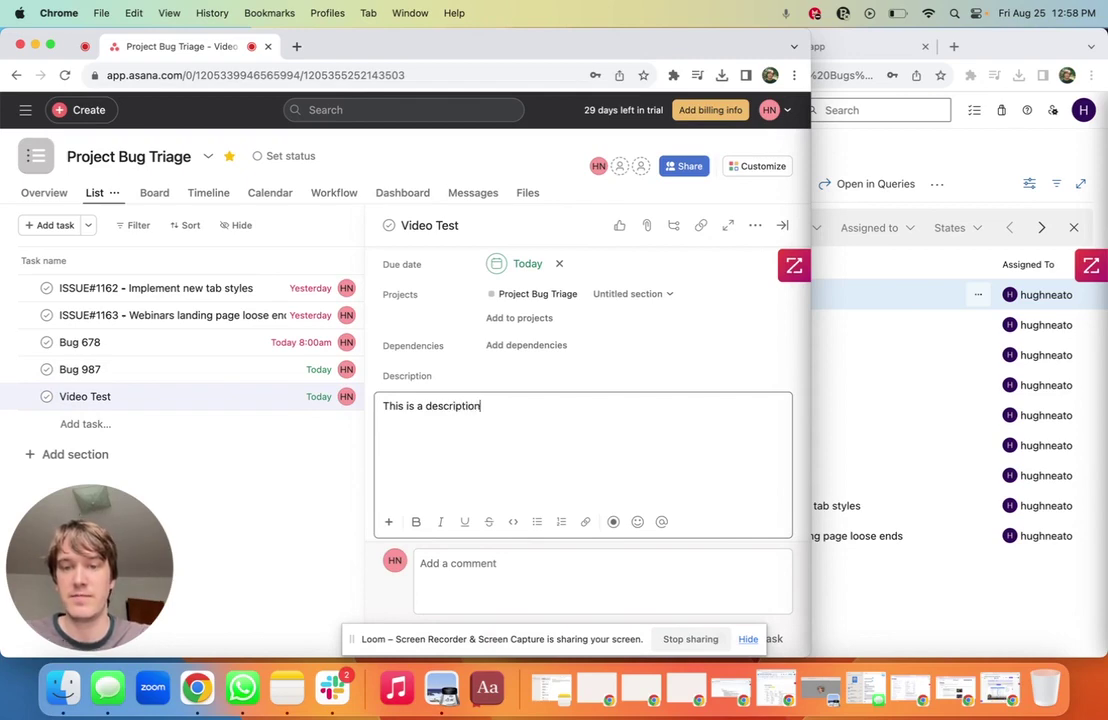
click(299, 505)
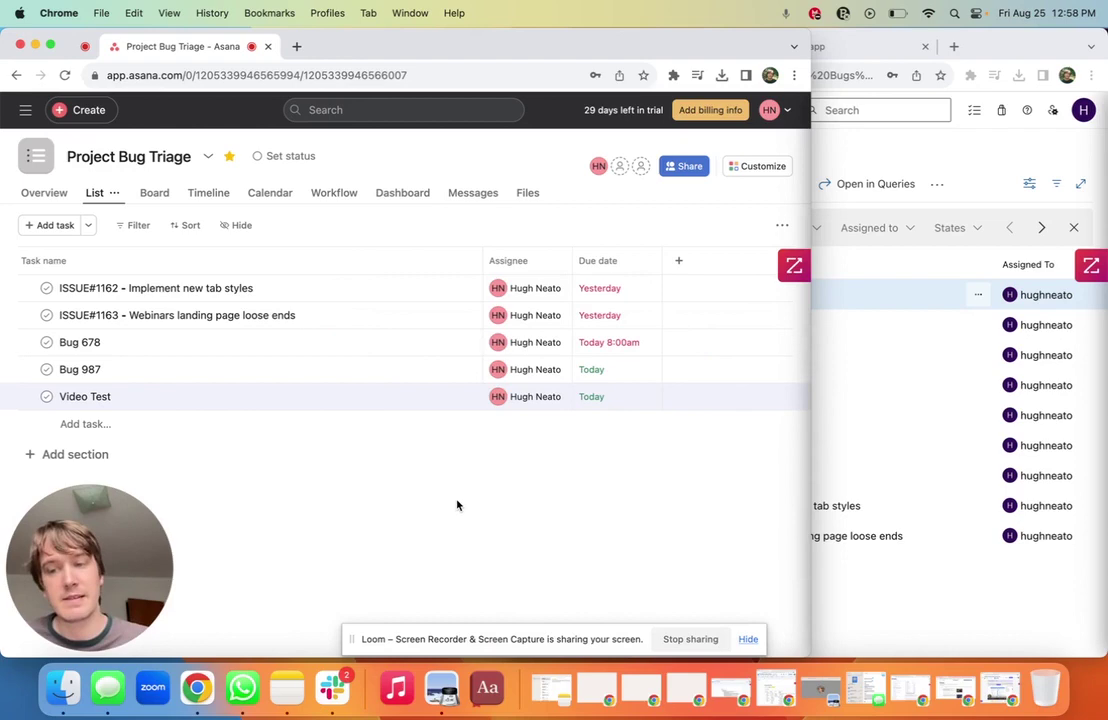
- Switch to Azure DevOps, refresh the work items, and open the Video Test issue to examine its synced details
click(1022, 52)
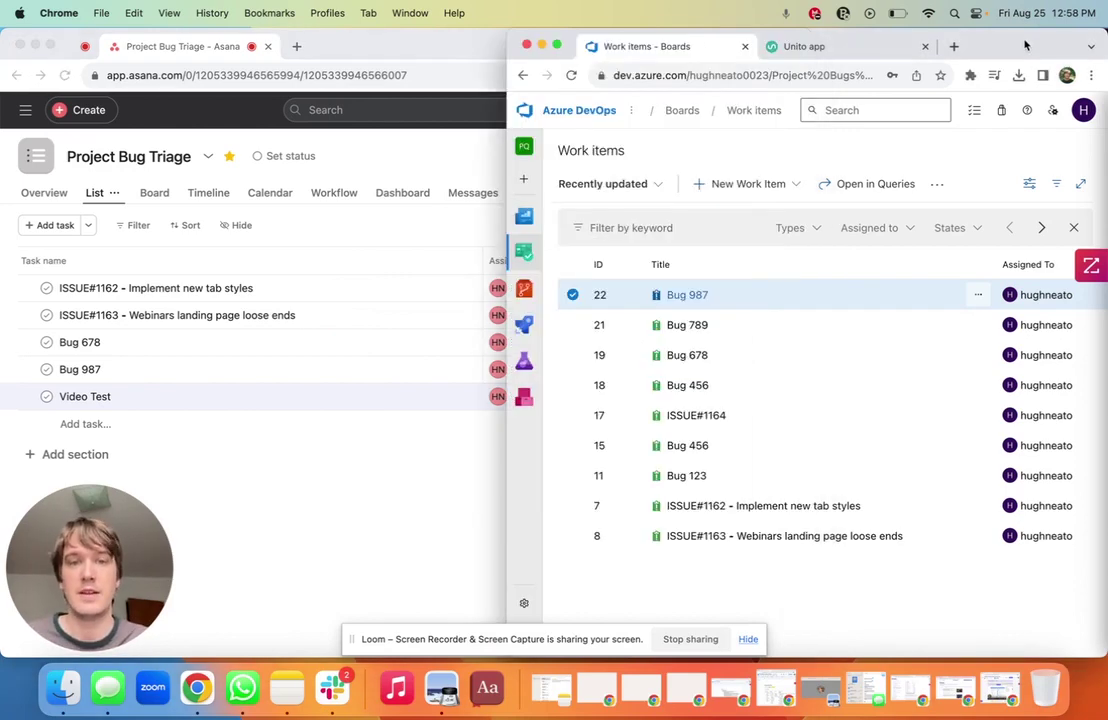
click(571, 78)
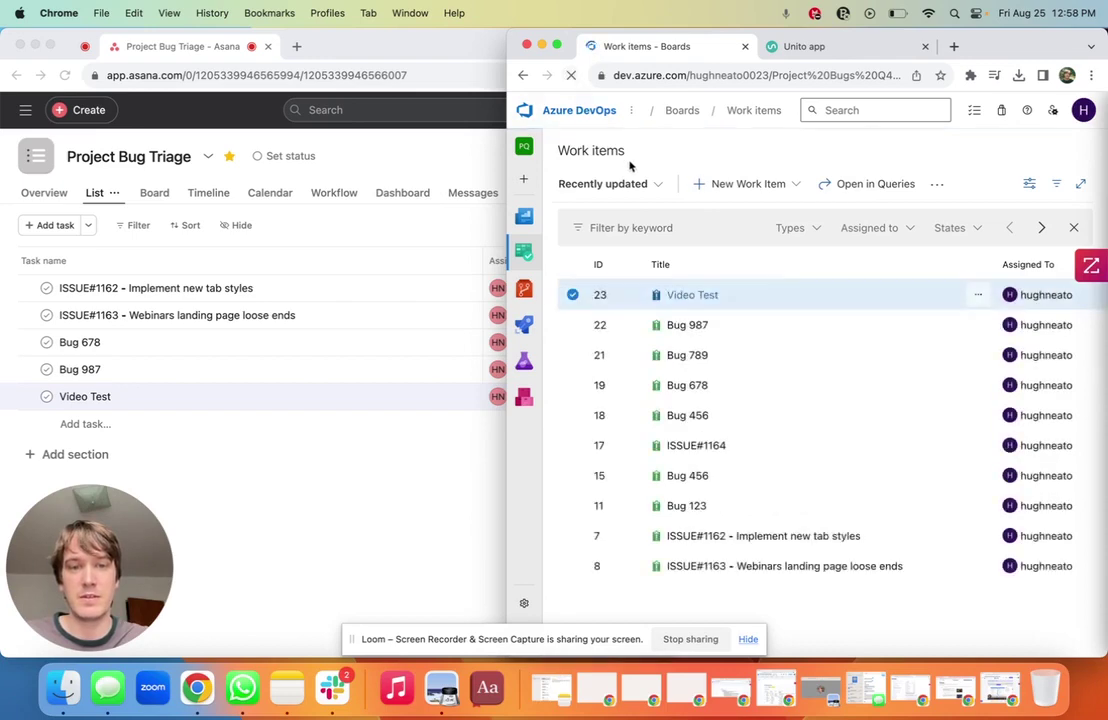
click(738, 299)
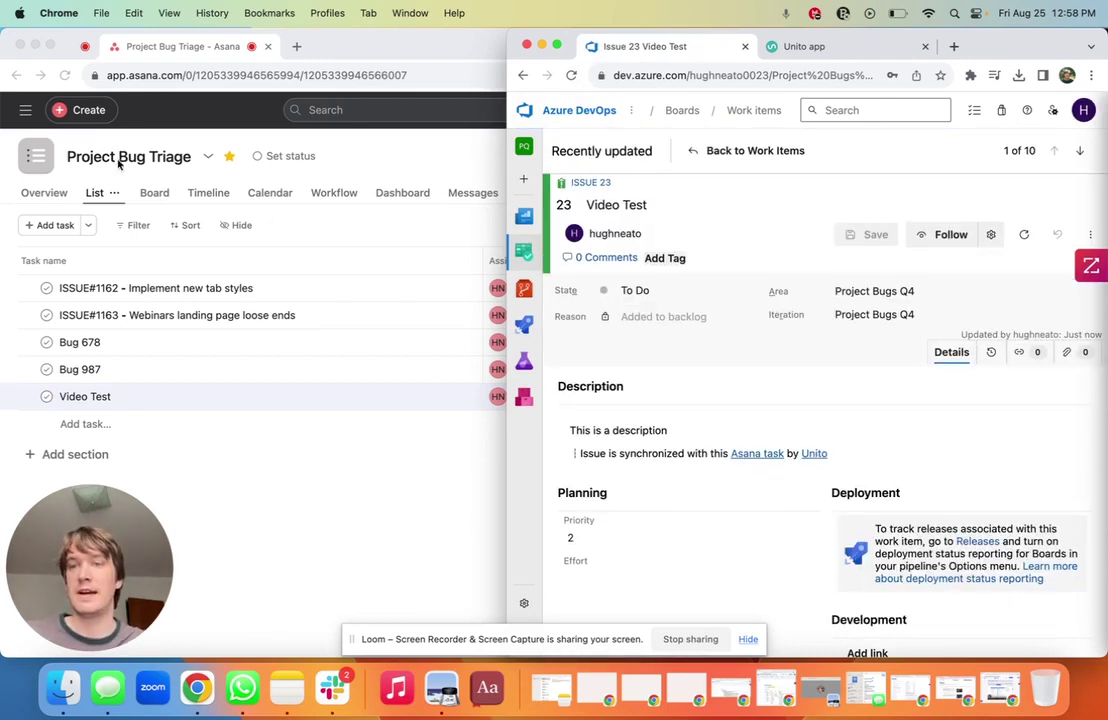
drag(507, 118, 347, 118)
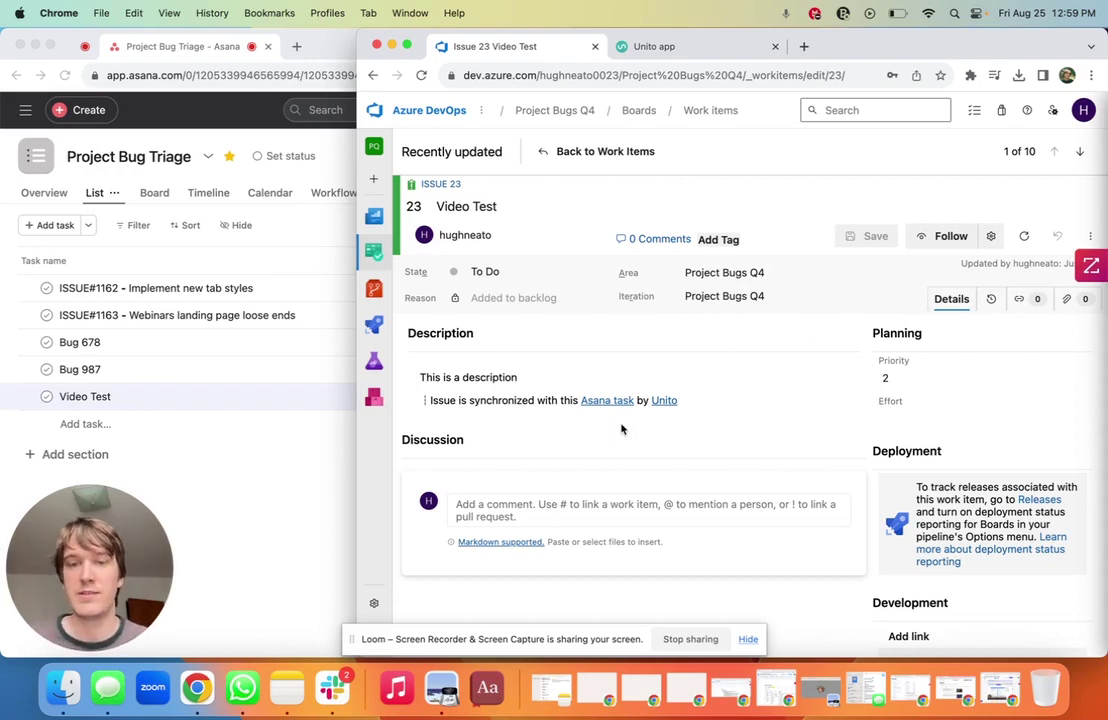
scroll(621, 428, down, 2)
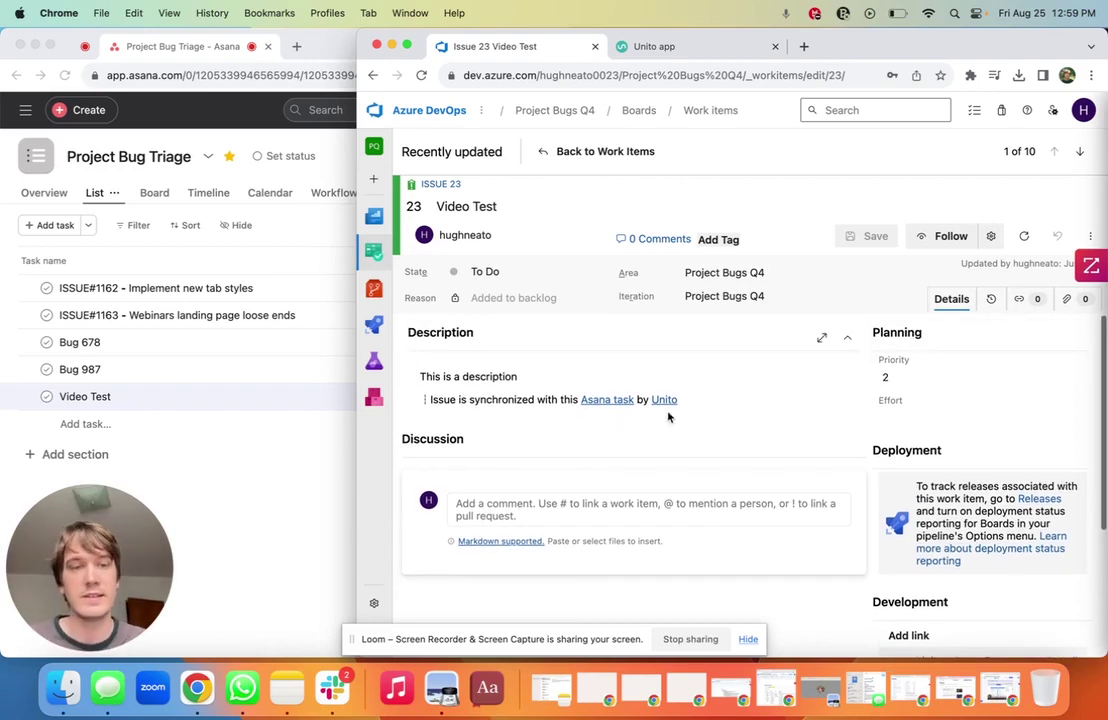
- Switch to the Unito app and enlarge its window to show the flow dashboard
click(244, 485)
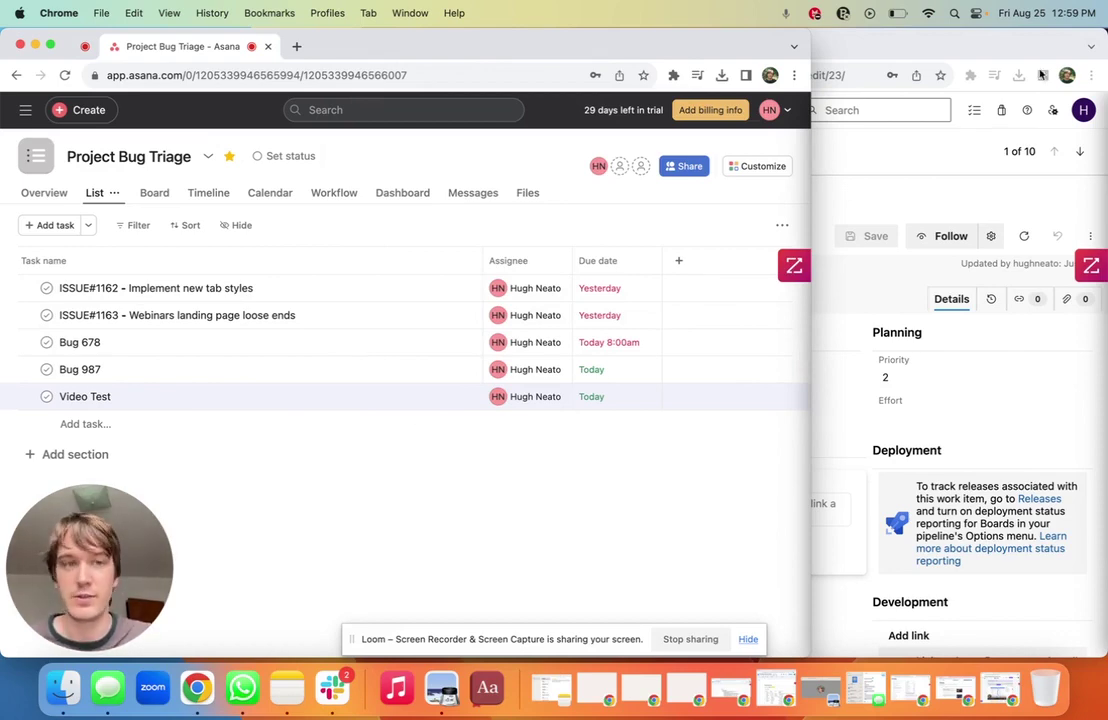
click(953, 50)
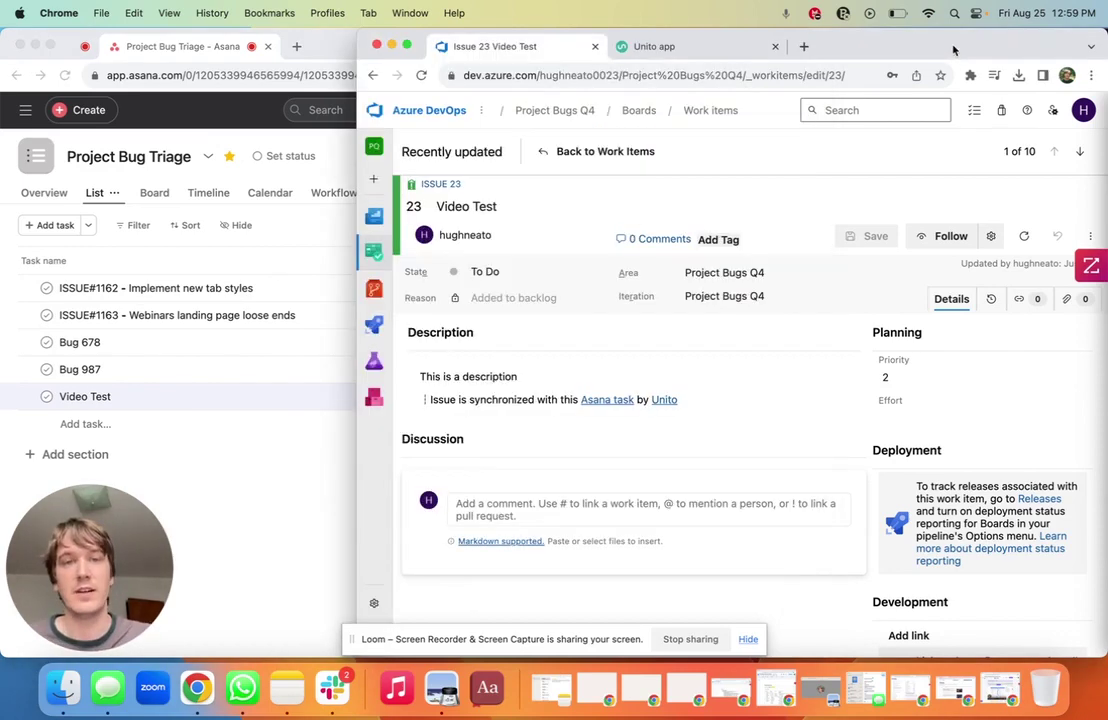
click(645, 47)
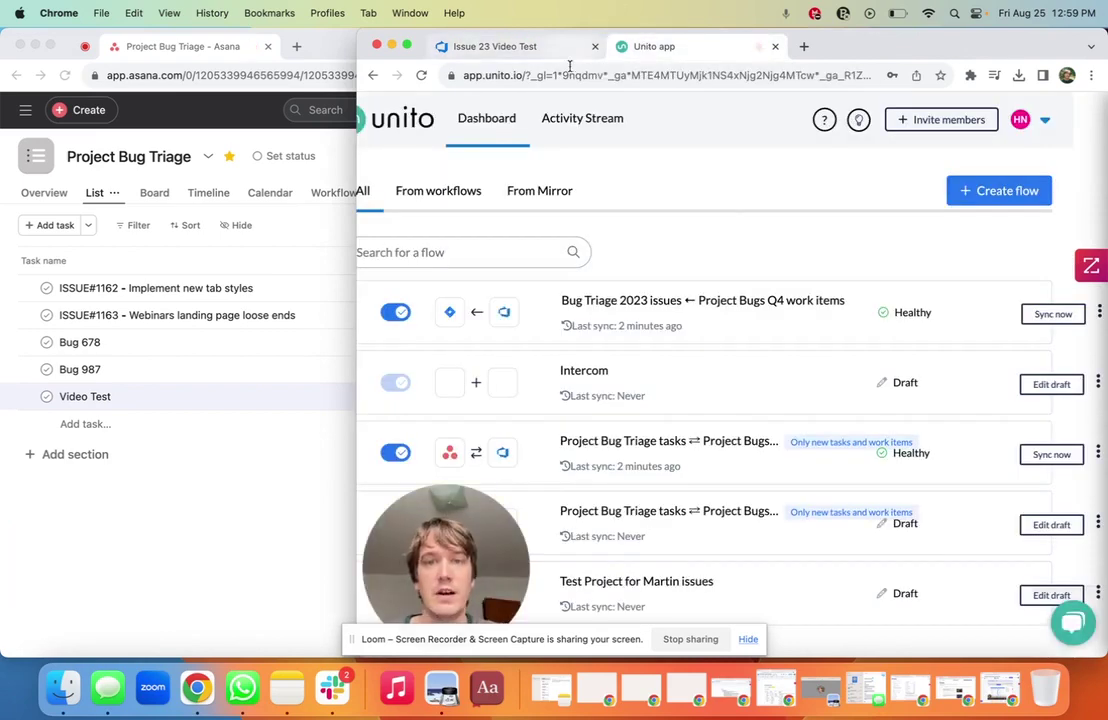
key(ctrl+alt+Return)
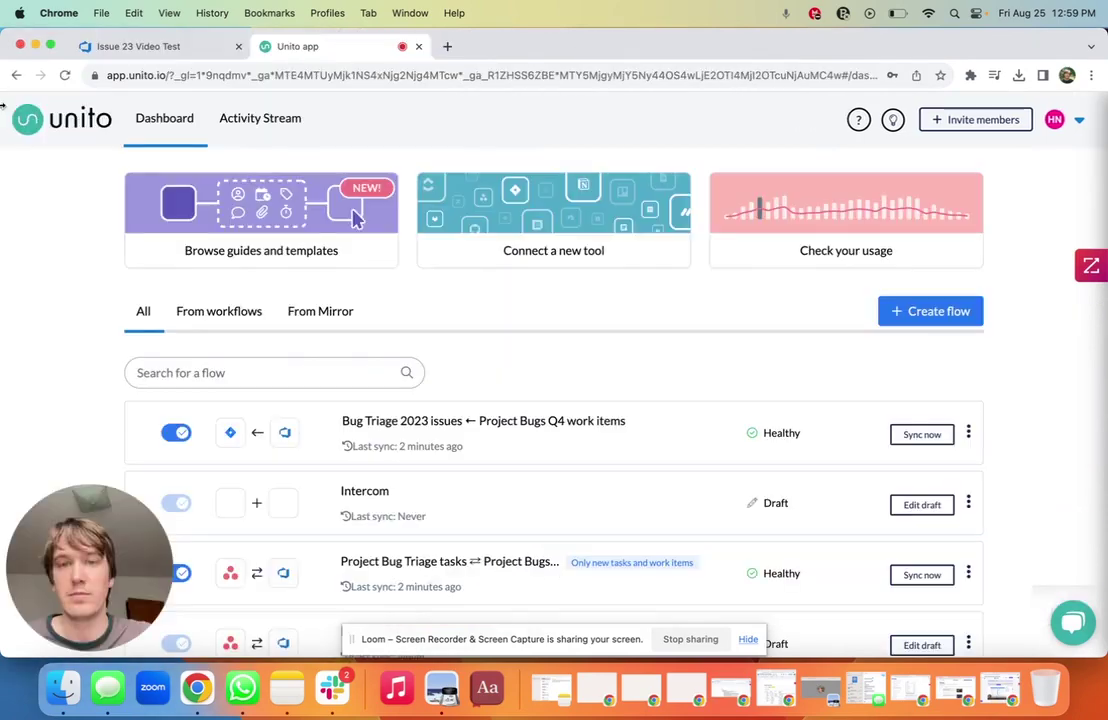
- Start a new flow and choose Asana as the first tool to connect
click(917, 314)
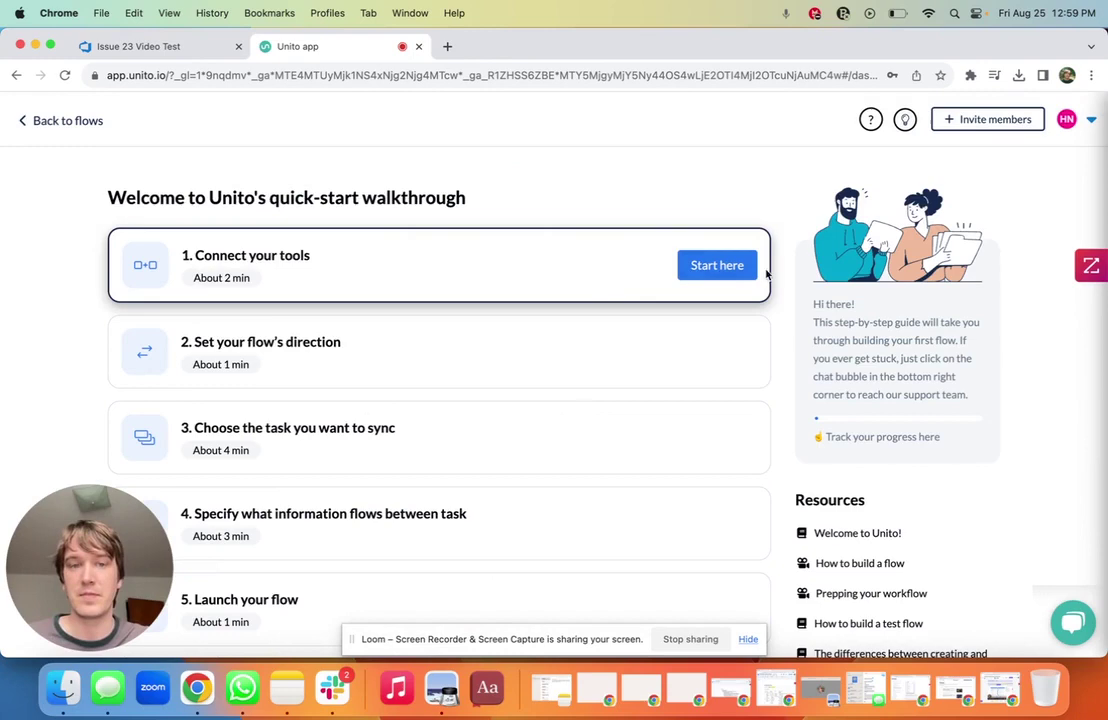
click(717, 265)
click(311, 288)
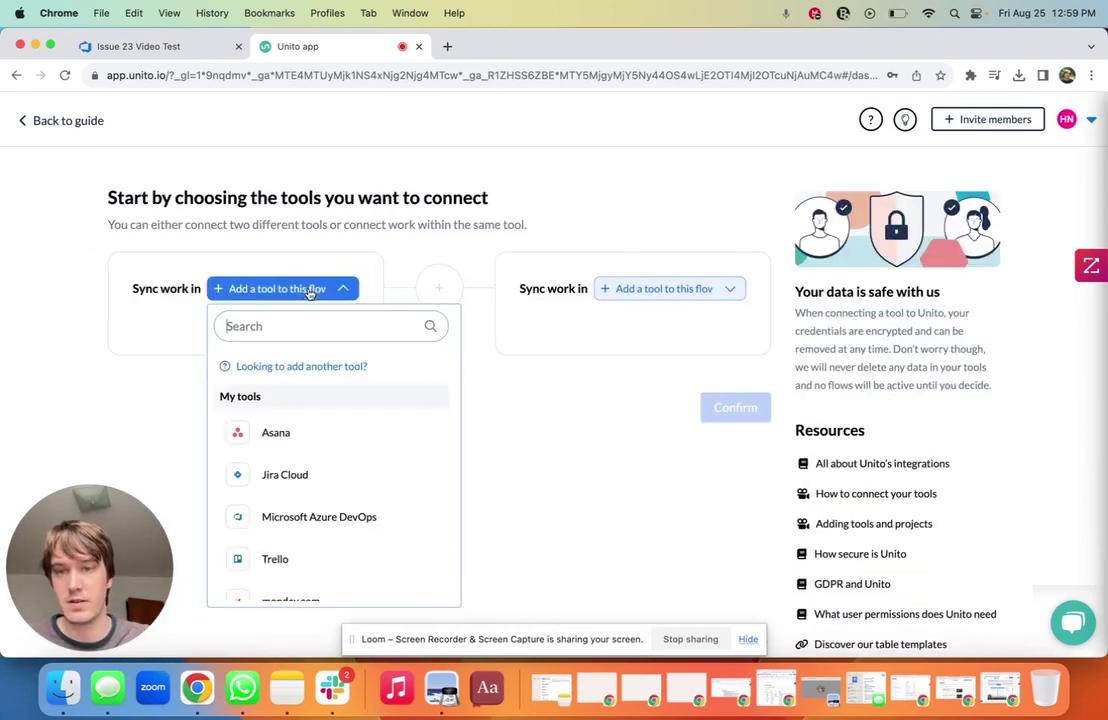
click(315, 429)
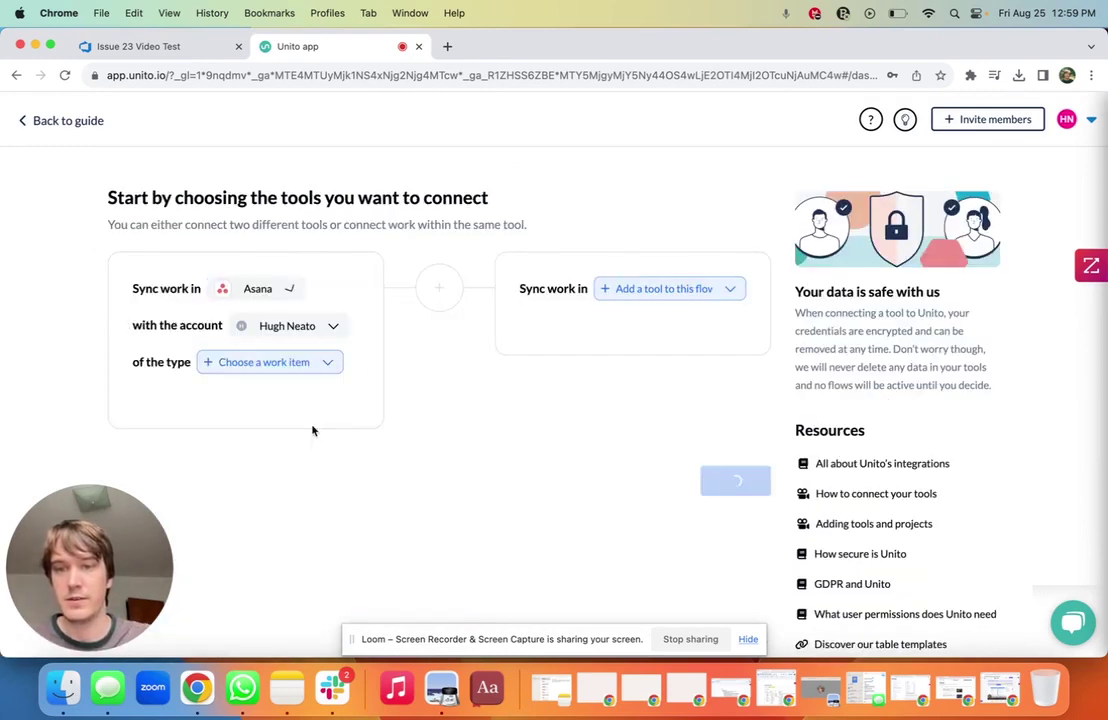
- Add Microsoft Azure DevOps as the flow's second tool, using the existing connected account
click(677, 289)
scroll(705, 440, down, 2)
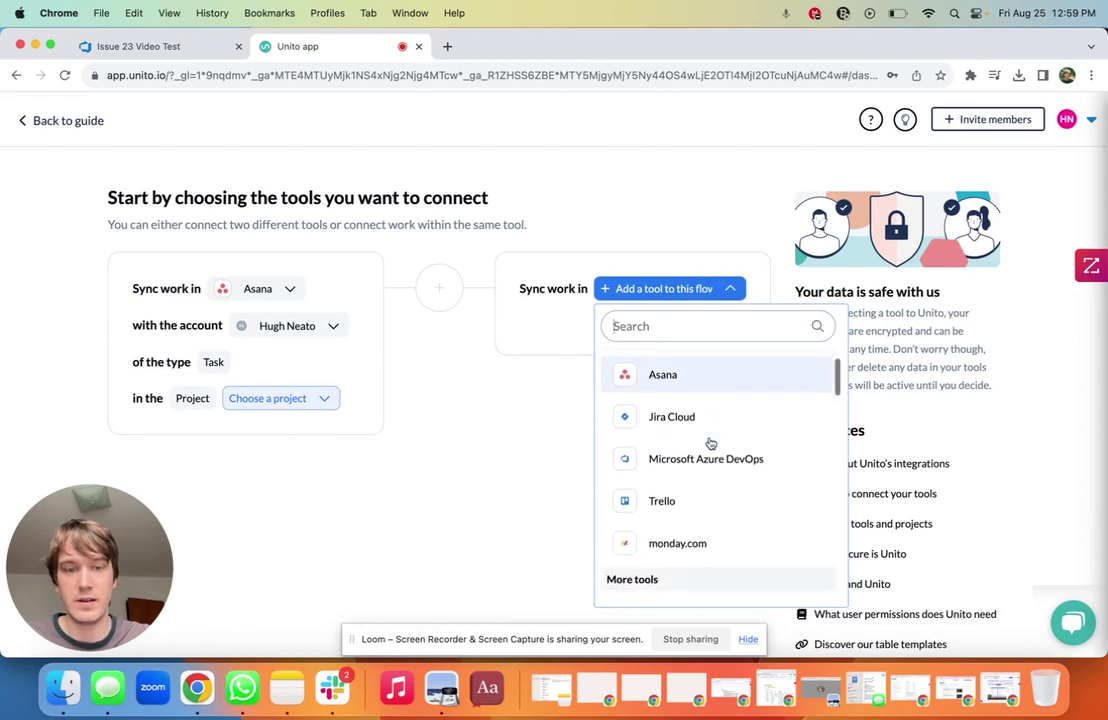
click(711, 466)
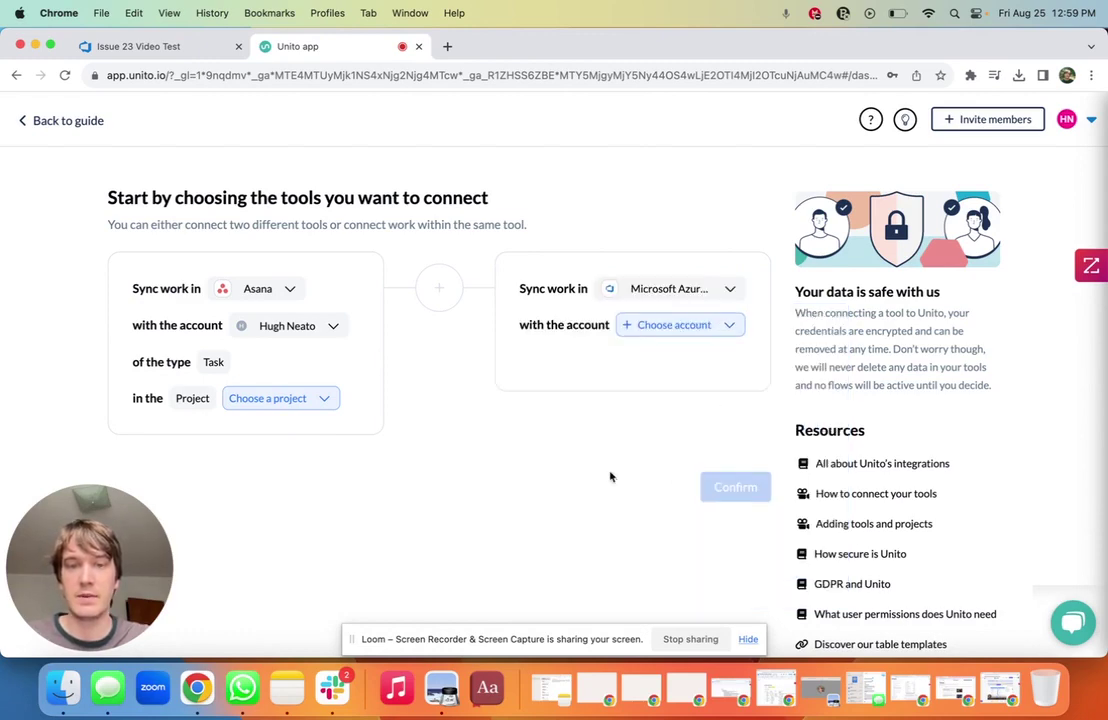
click(665, 325)
click(683, 407)
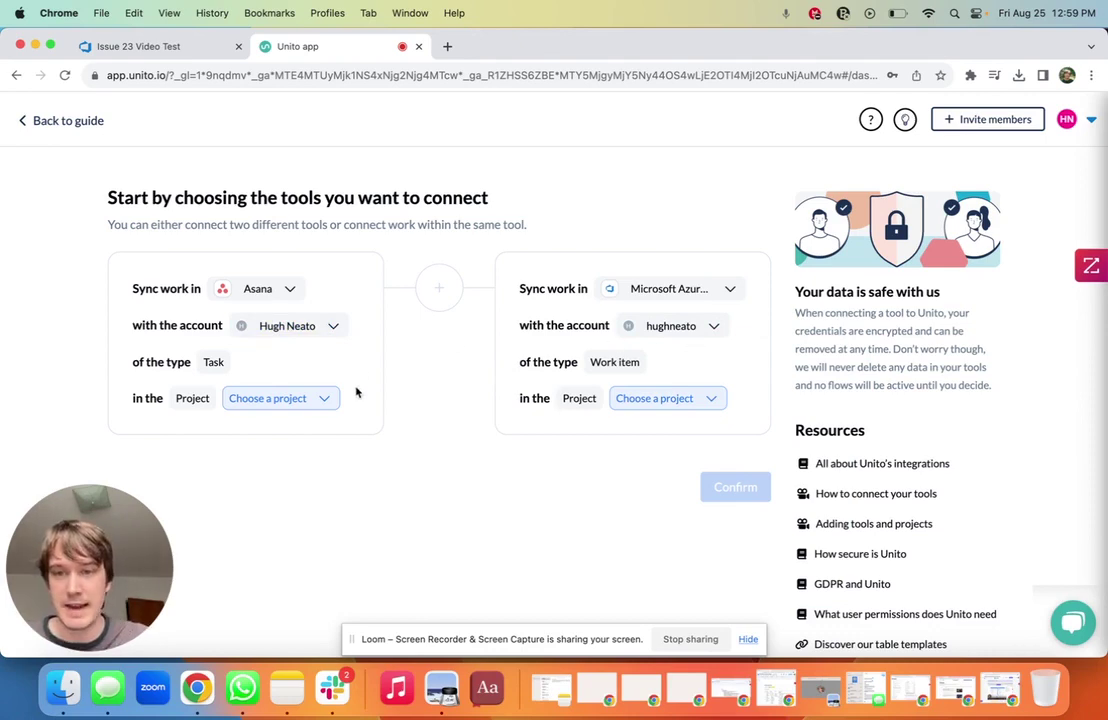
- Choose Project Bug Triage for Asana and Project Bugs Q4 for Azure DevOps, and confirm the tool connection
click(321, 400)
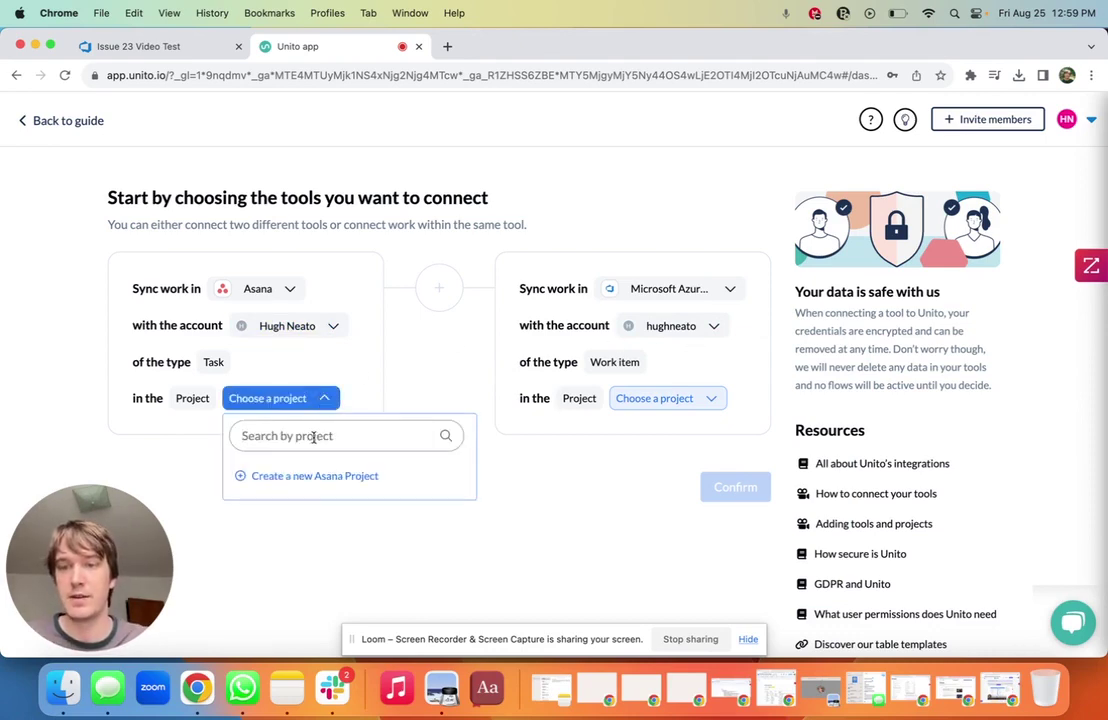
text(tri)
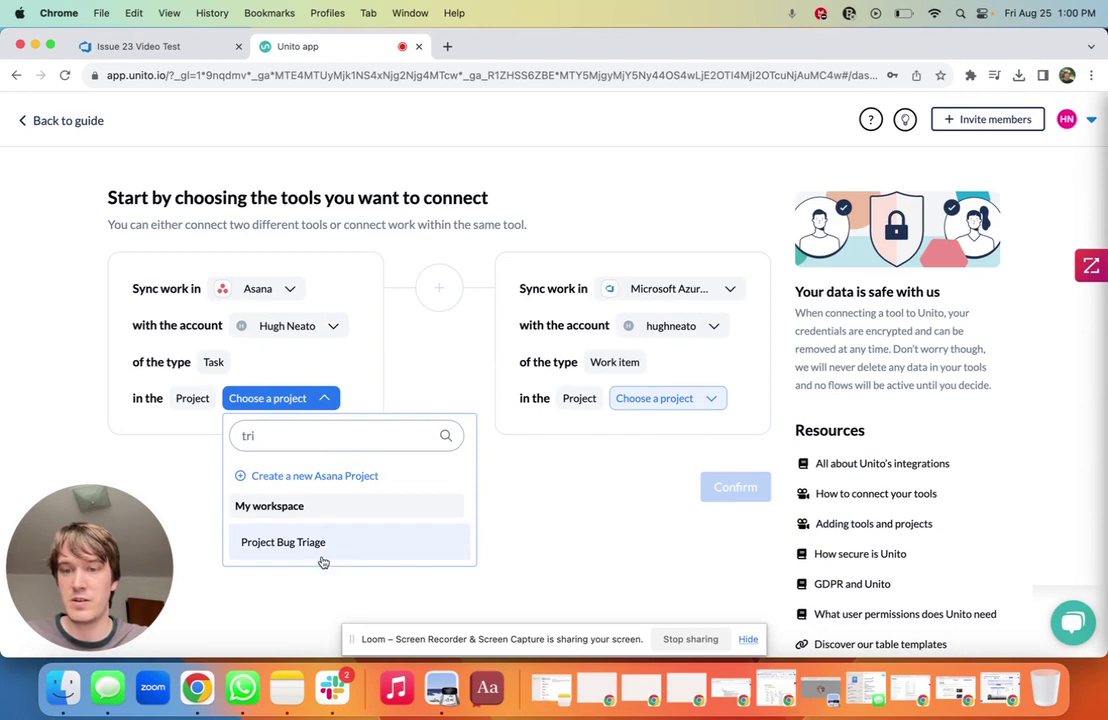
click(322, 548)
click(650, 398)
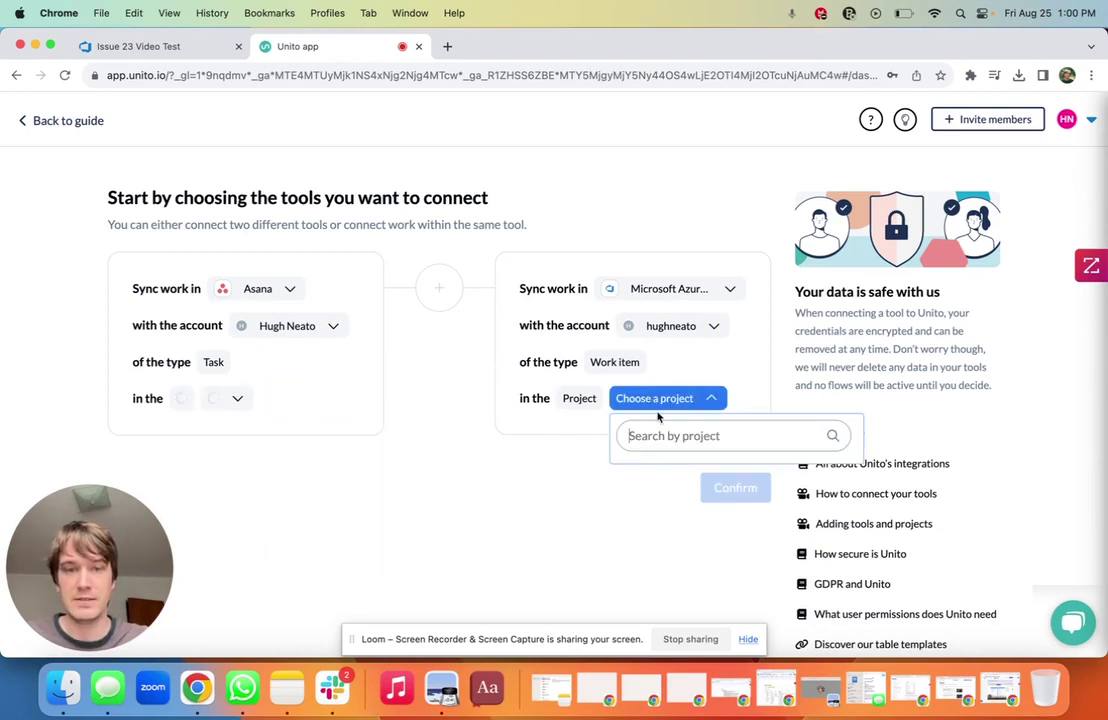
text(bug)
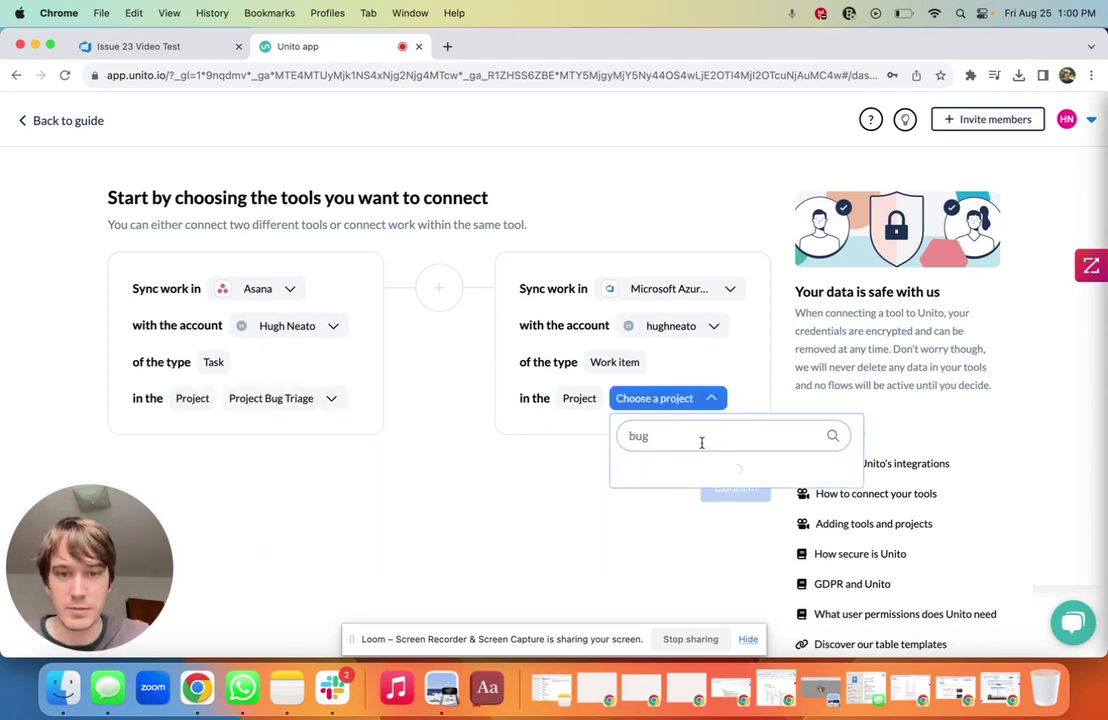
click(712, 549)
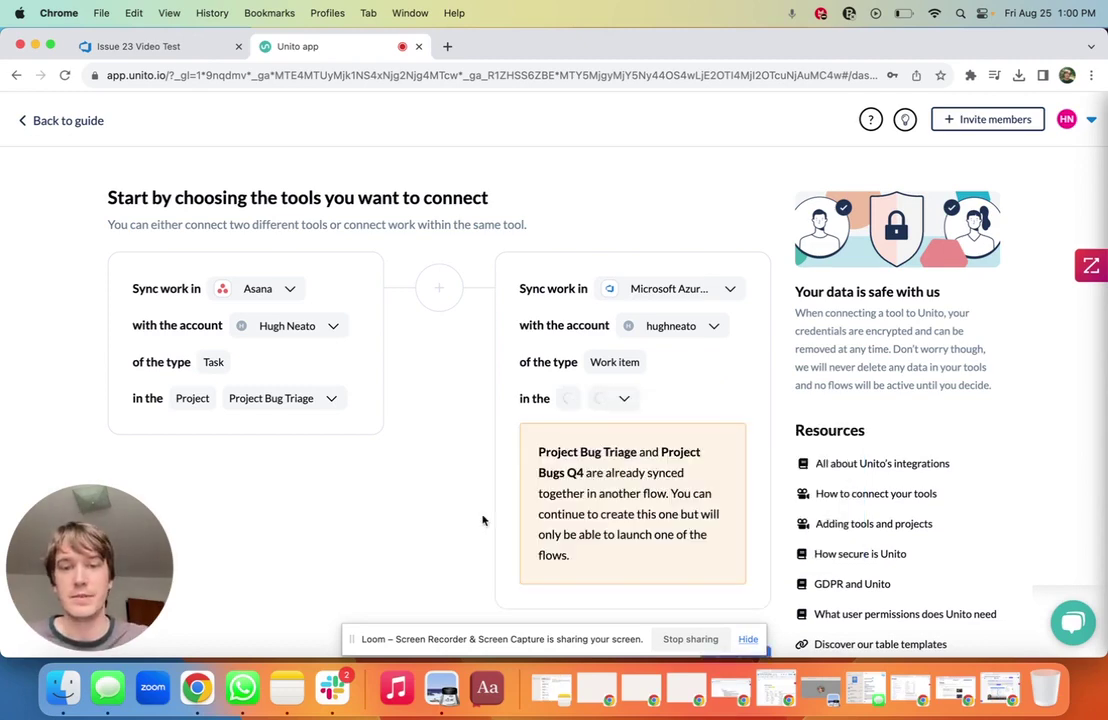
scroll(560, 460, down, 1)
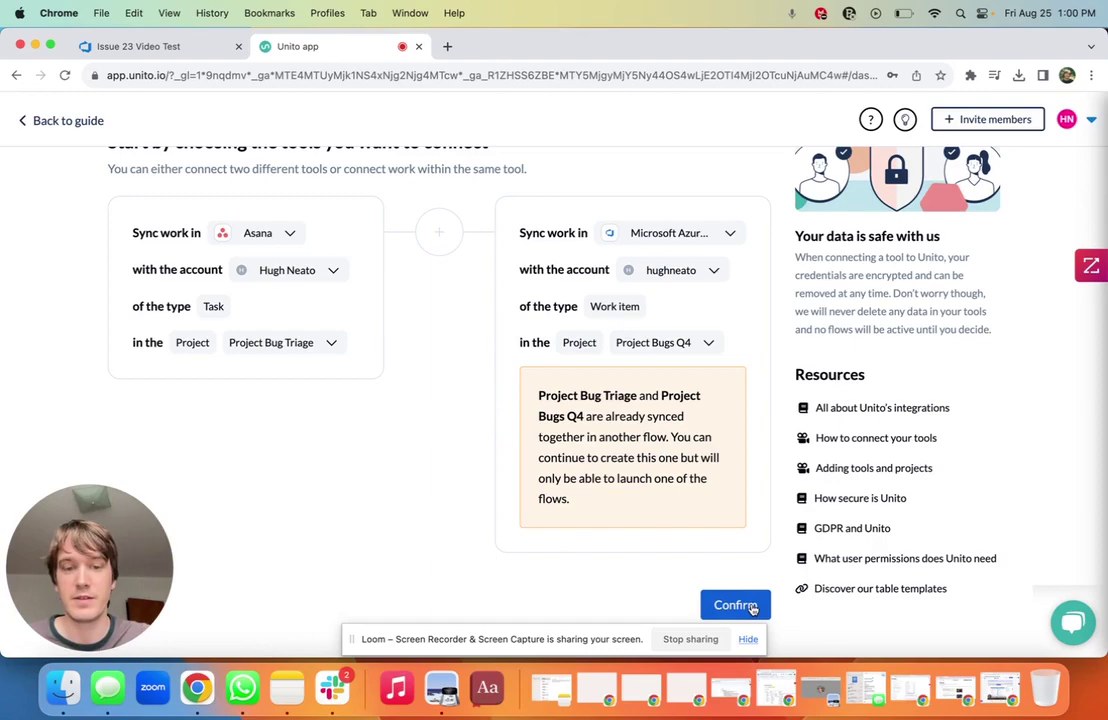
click(740, 605)
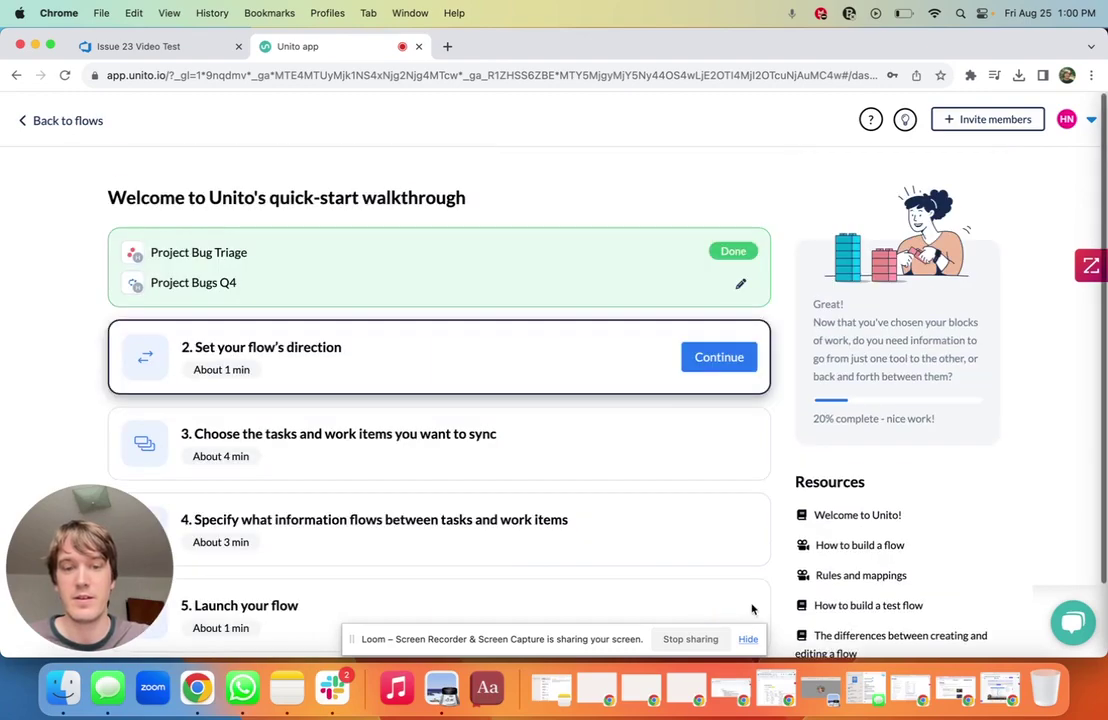
- Set the flow direction to two-way between Project Bug Triage and Project Bugs Q4 after trying one-way, and confirm it
click(729, 365)
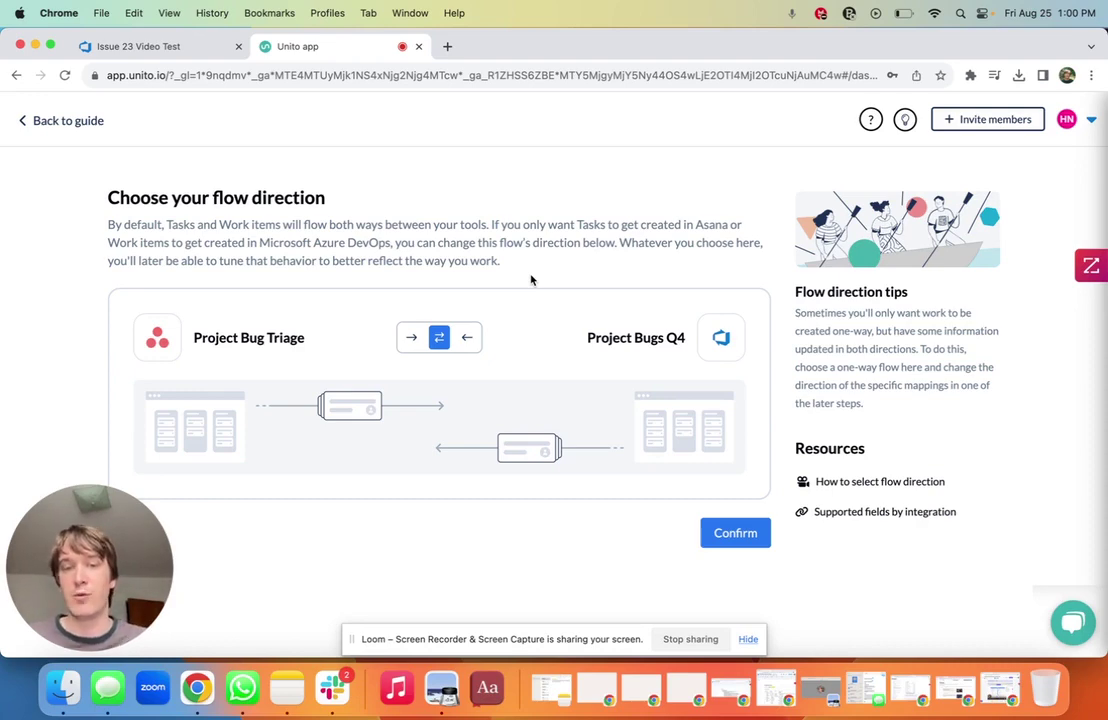
click(411, 337)
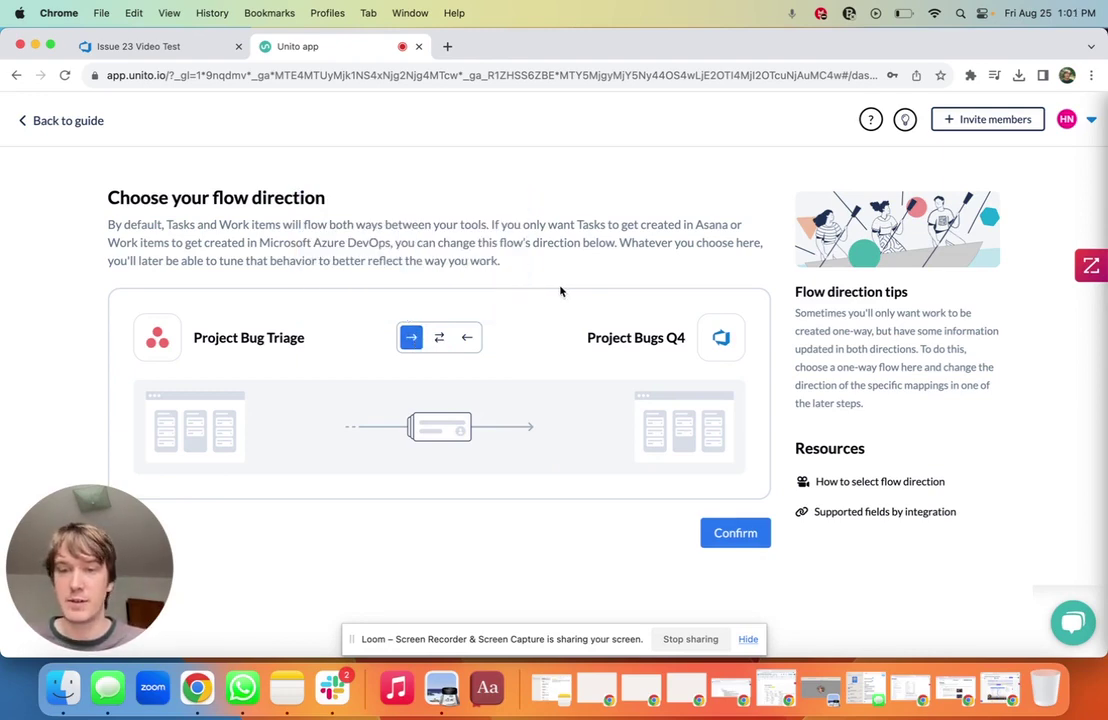
key(Right)
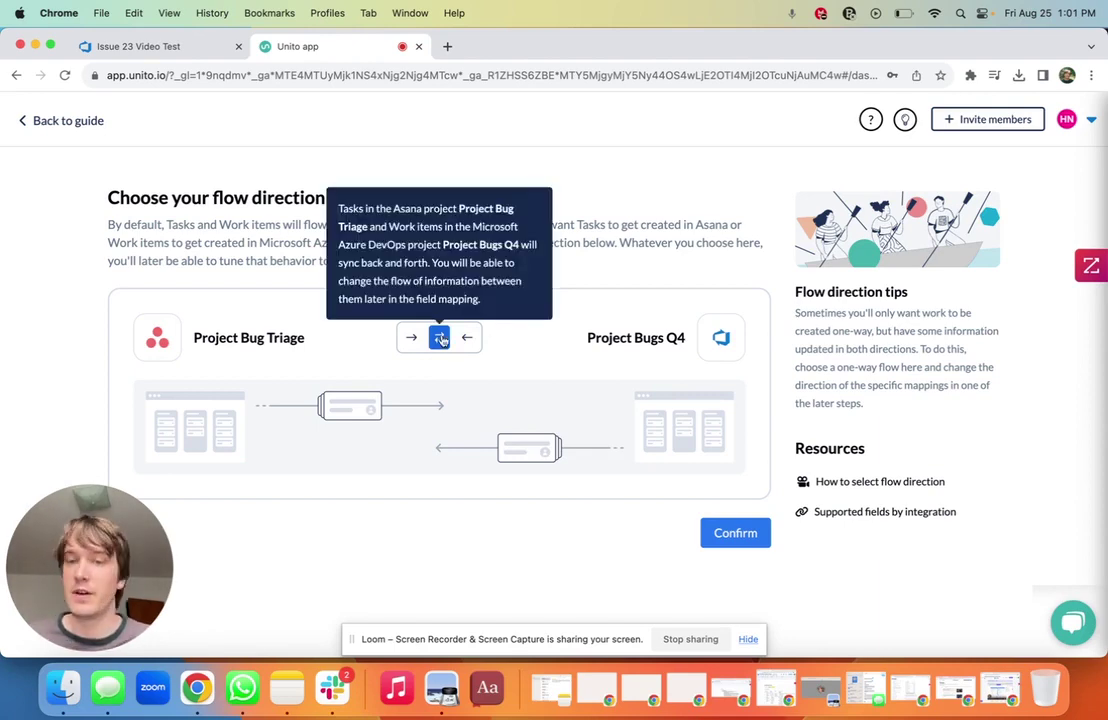
click(725, 534)
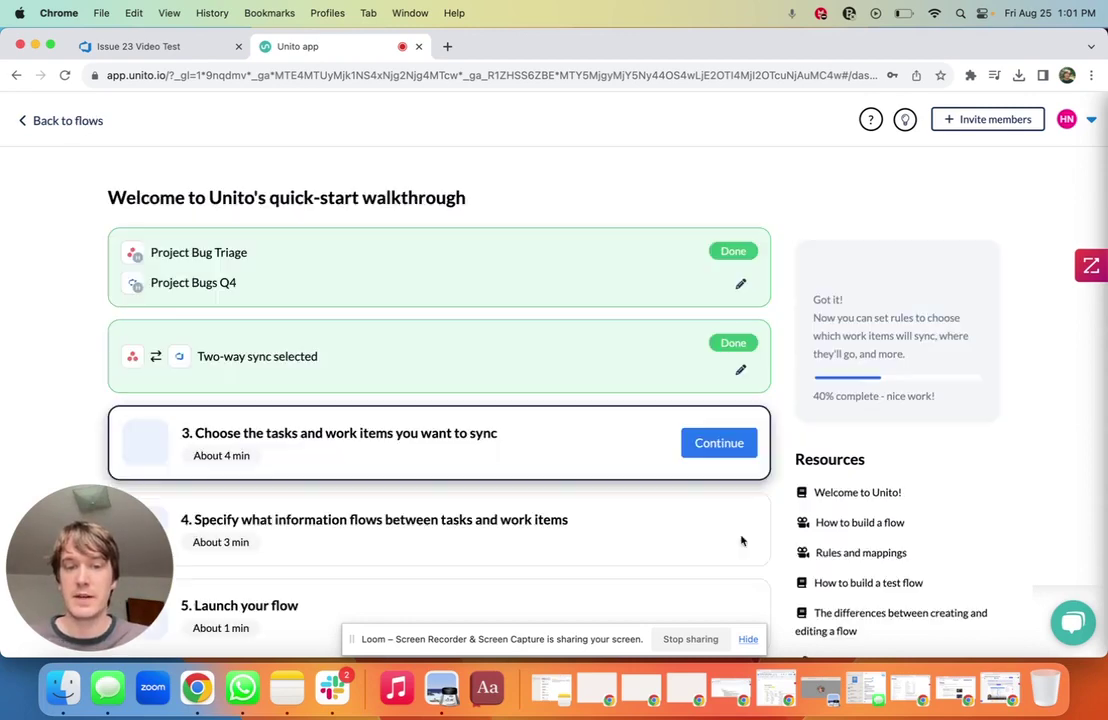
- Open the sync rules and view which additional rules can be added for Project Bug Triage to Project Bugs Q4
click(718, 444)
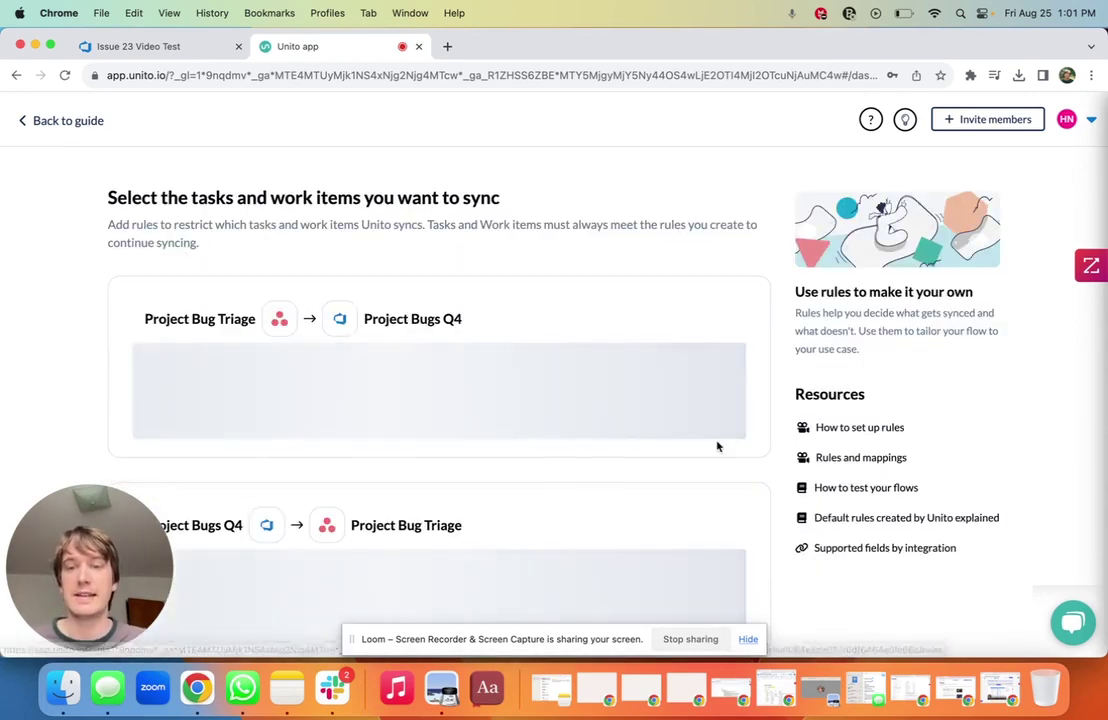
scroll(585, 264, down, 2)
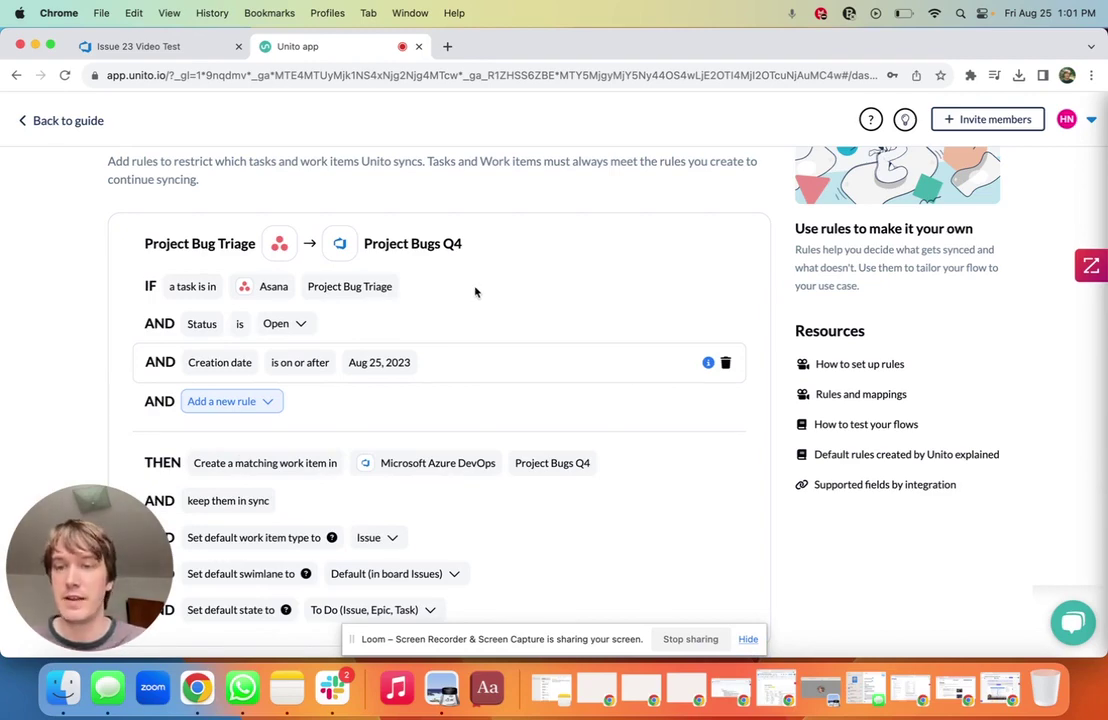
scroll(475, 290, down, 2)
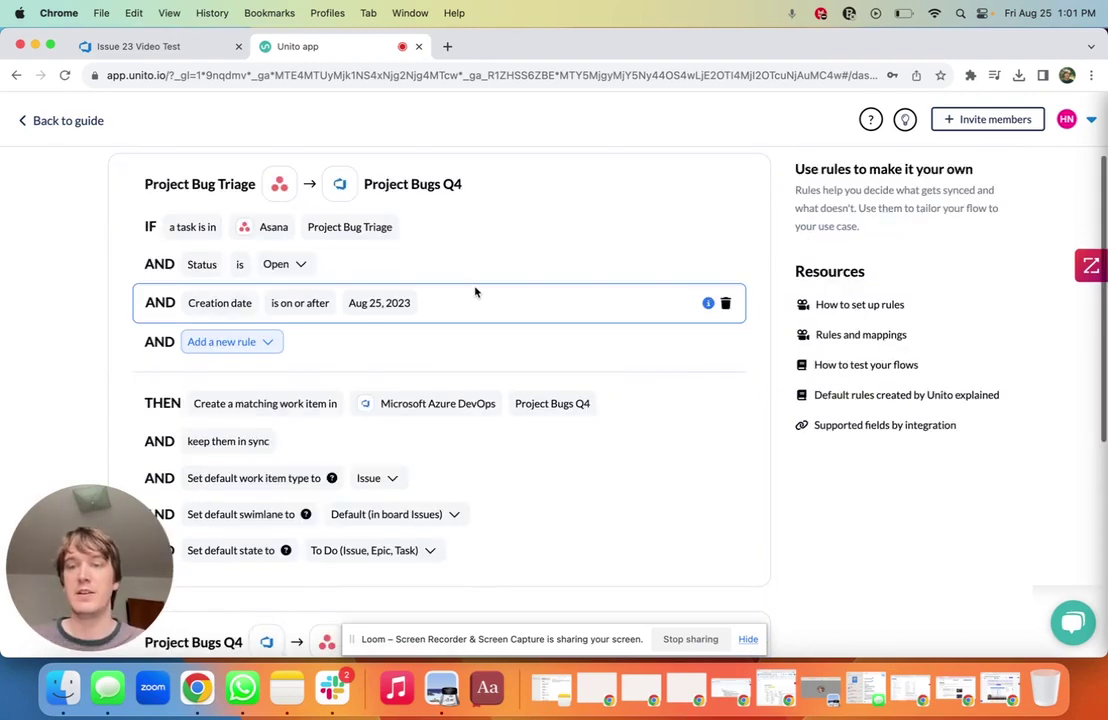
click(255, 342)
scroll(318, 432, down, 2)
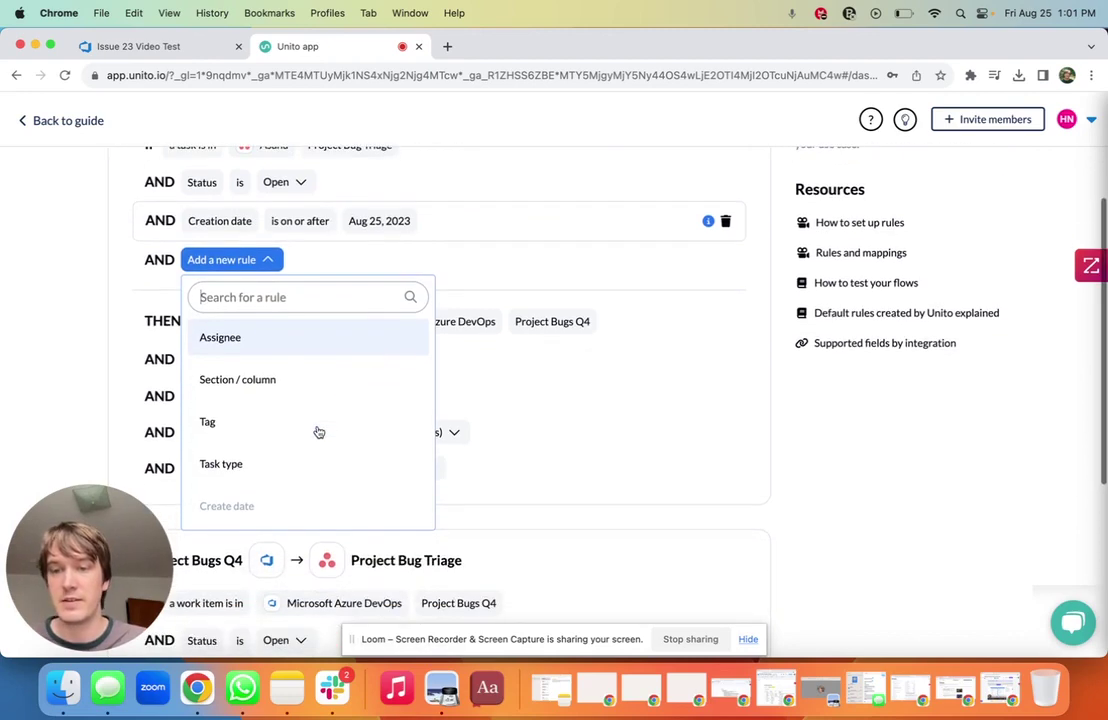
click(790, 404)
scroll(678, 366, up, 1)
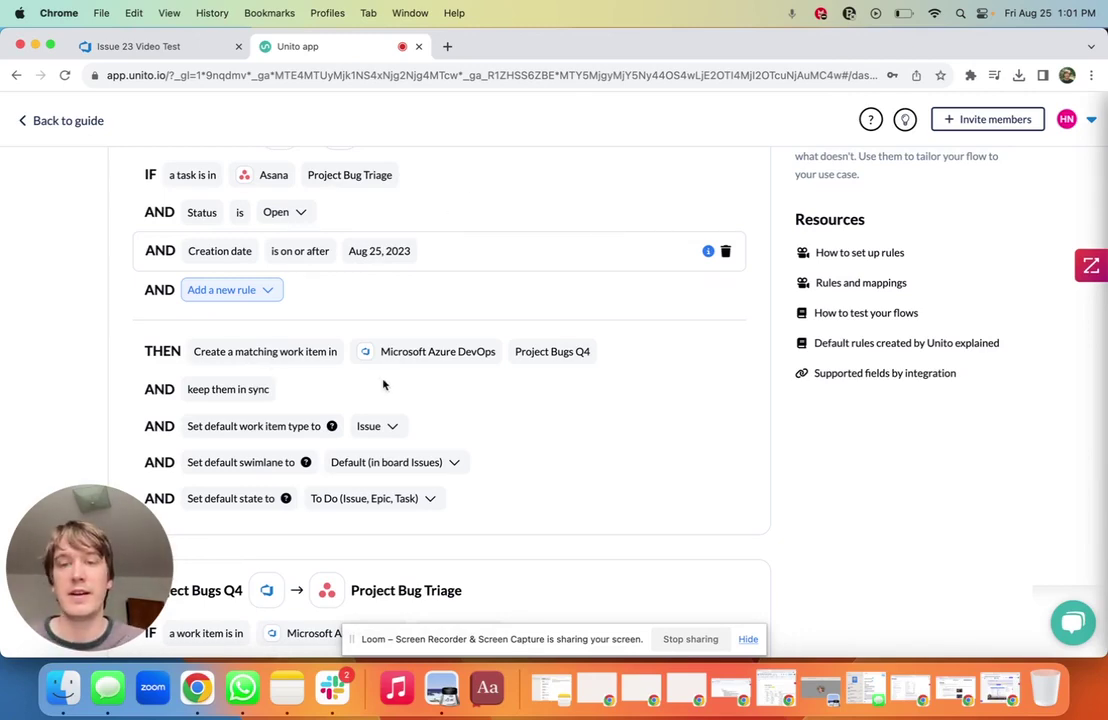
- Review the default work item settings and the Project Bugs Q4 to Project Bug Triage rules, and confirm the default rules
scroll(438, 378, down, 1)
scroll(440, 374, down, 5)
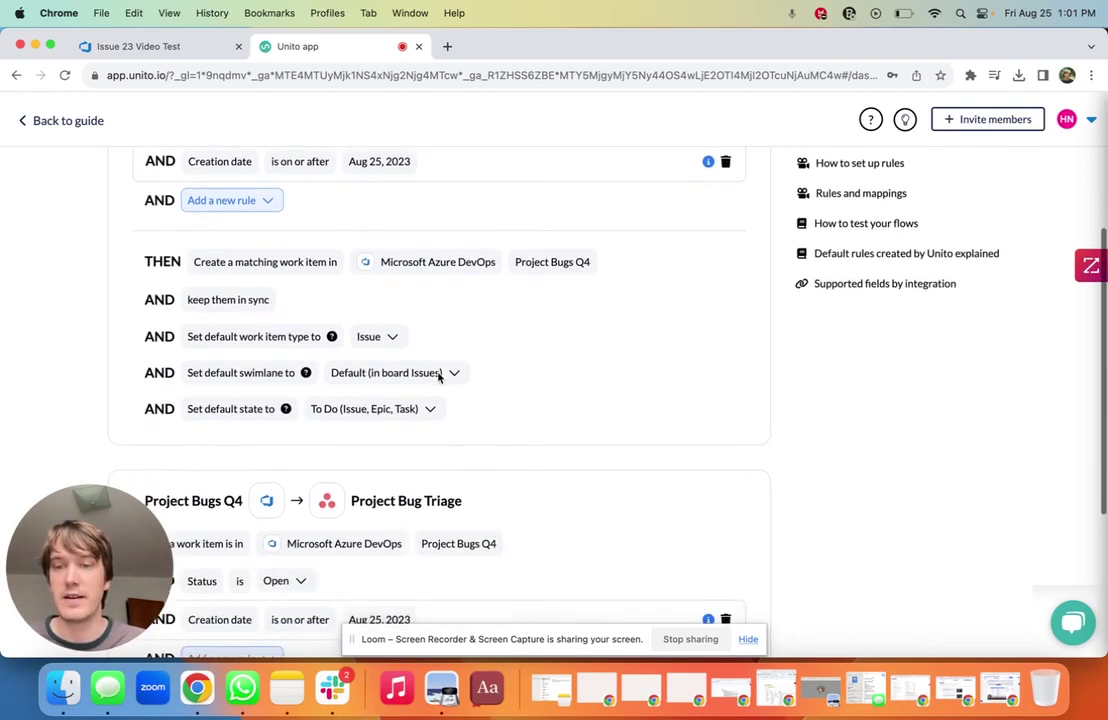
scroll(467, 277, down, 5)
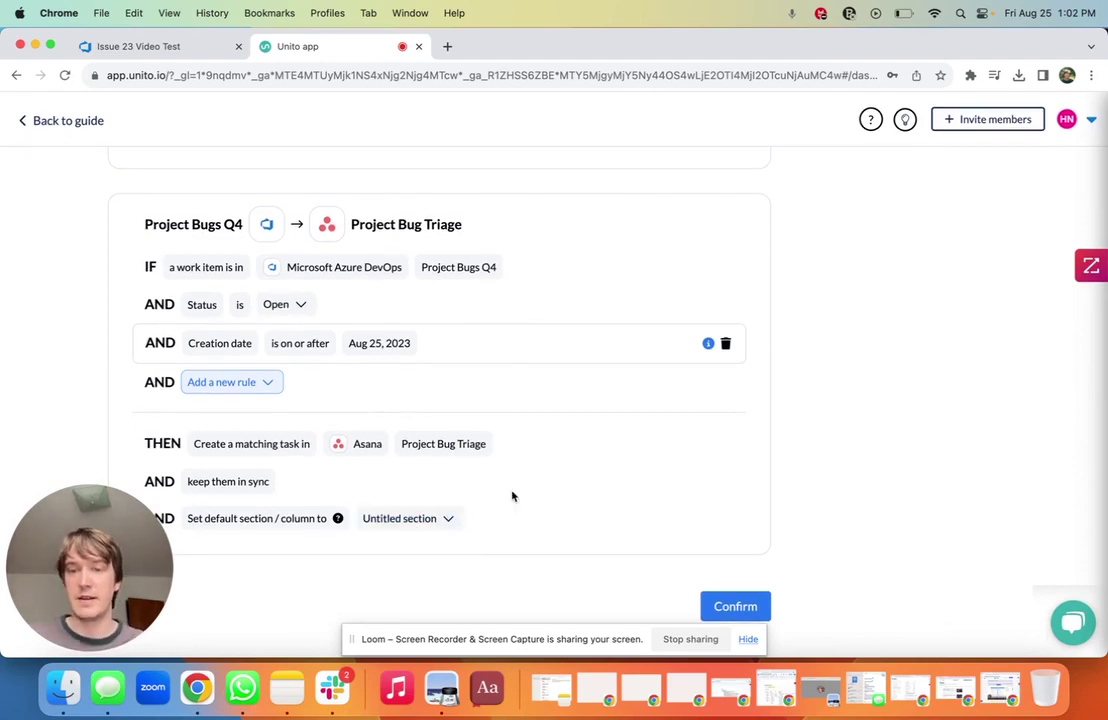
click(735, 606)
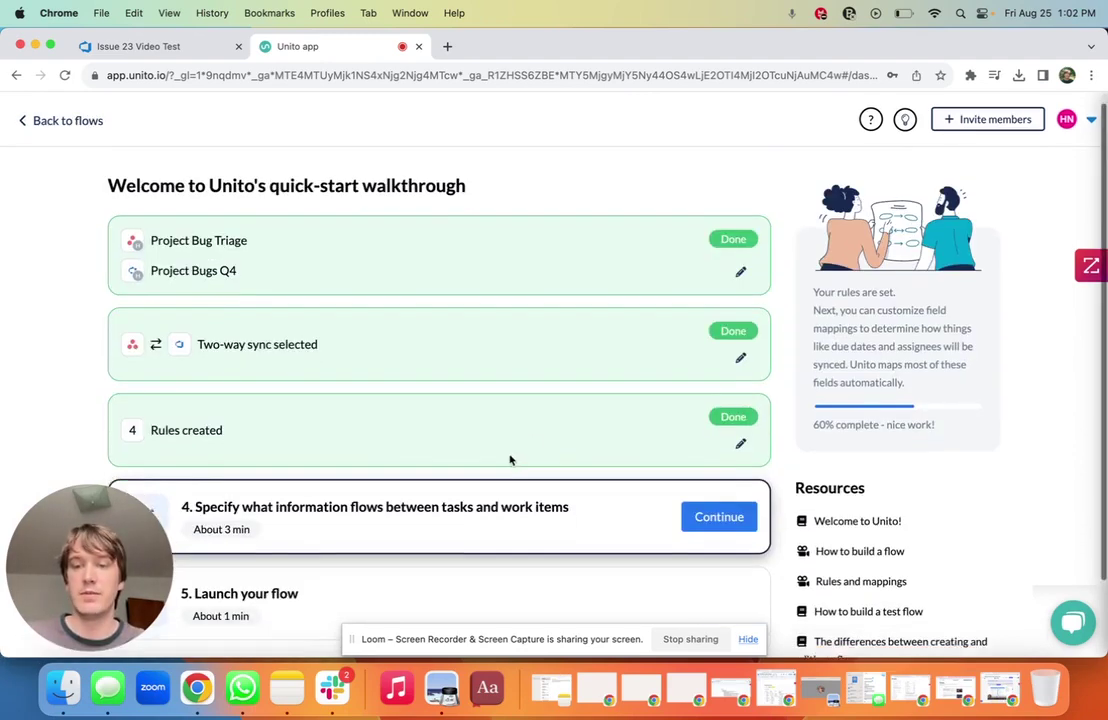
- Start the field mapping between tasks and work items and choose to auto-map the matching fields
click(717, 428)
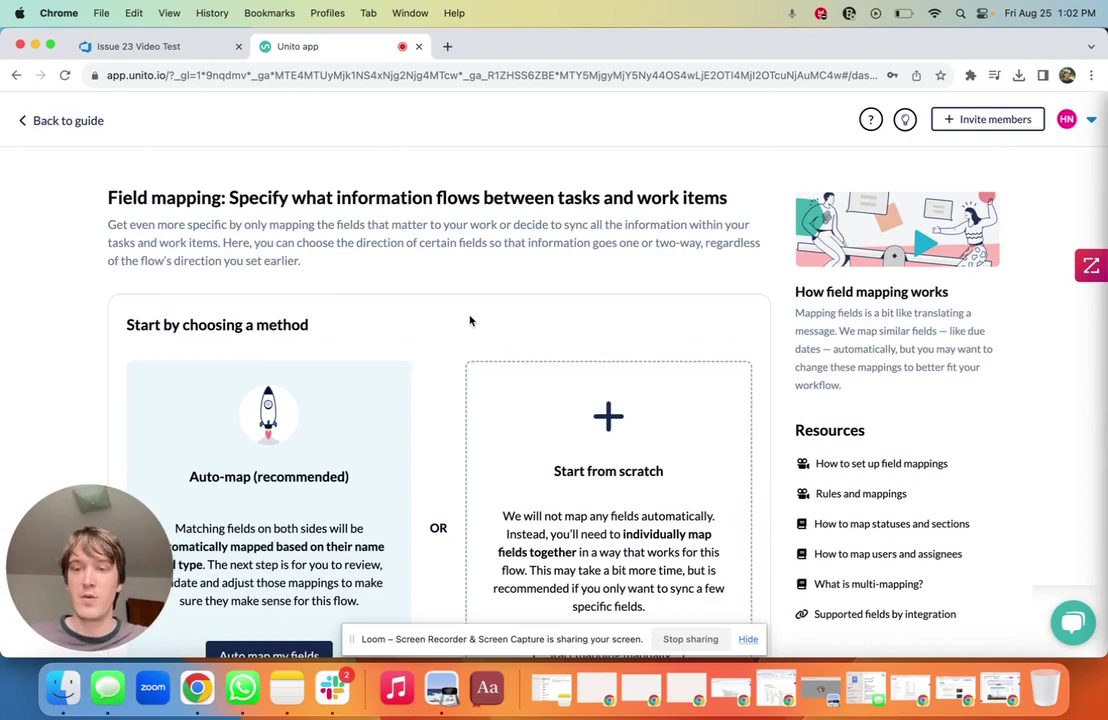
scroll(265, 455, down, 2)
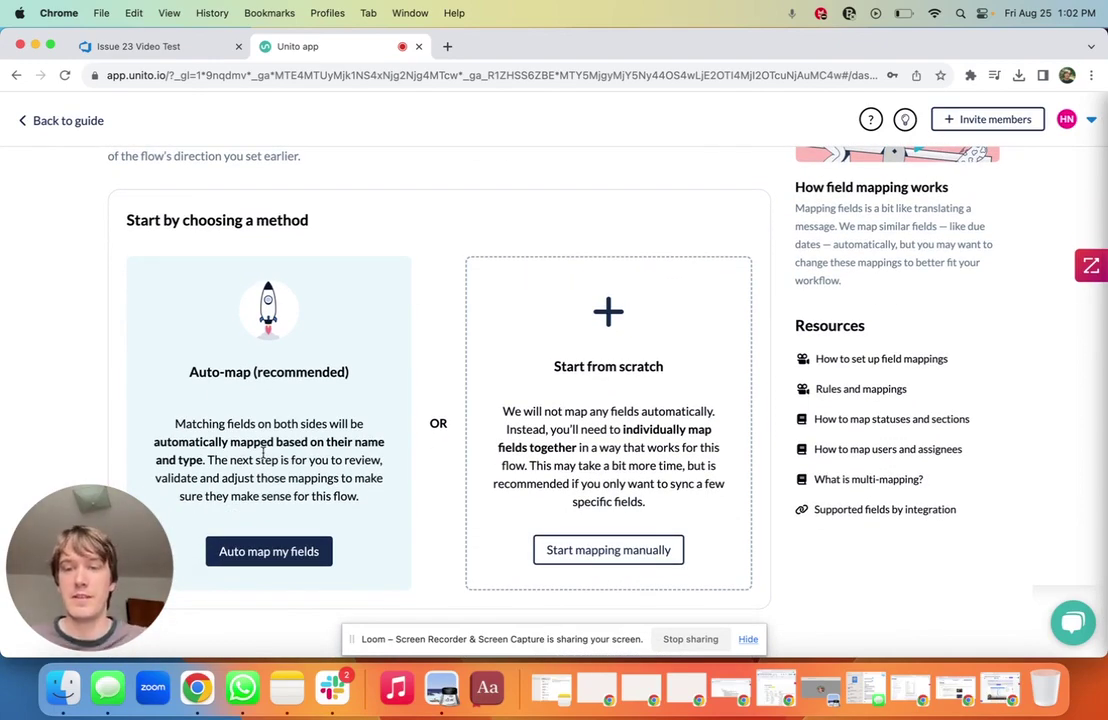
click(264, 552)
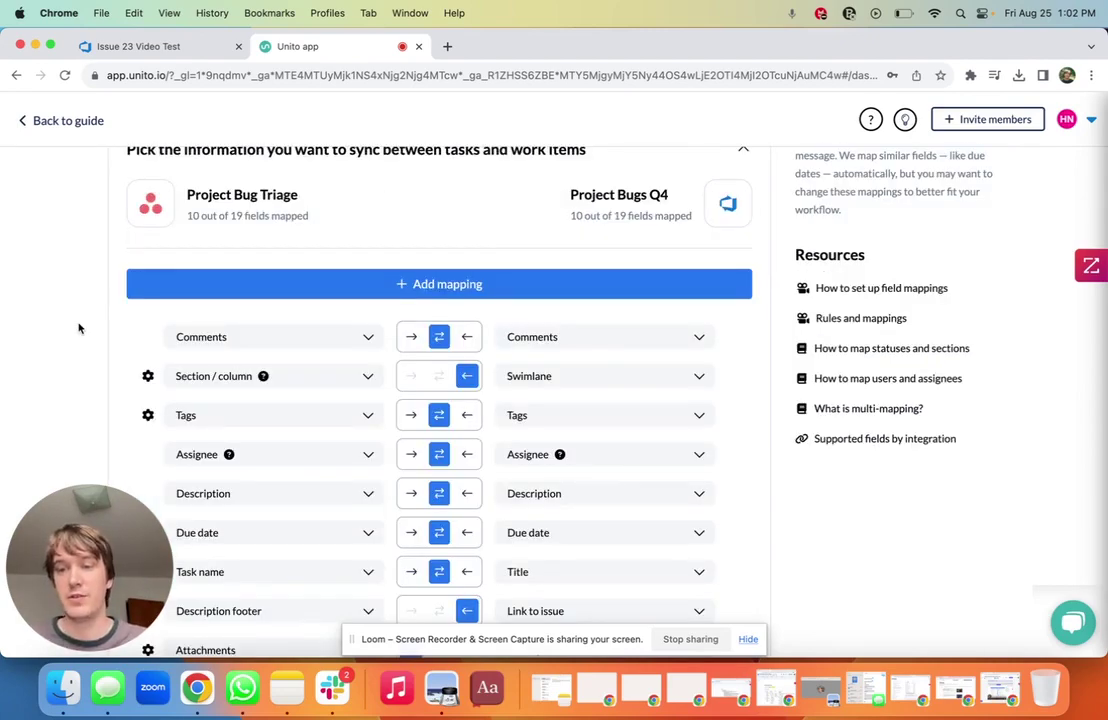
- Review the mapped fields and view the alternative Asana fields available for the Description mapping without changing it
scroll(160, 325, down, 2)
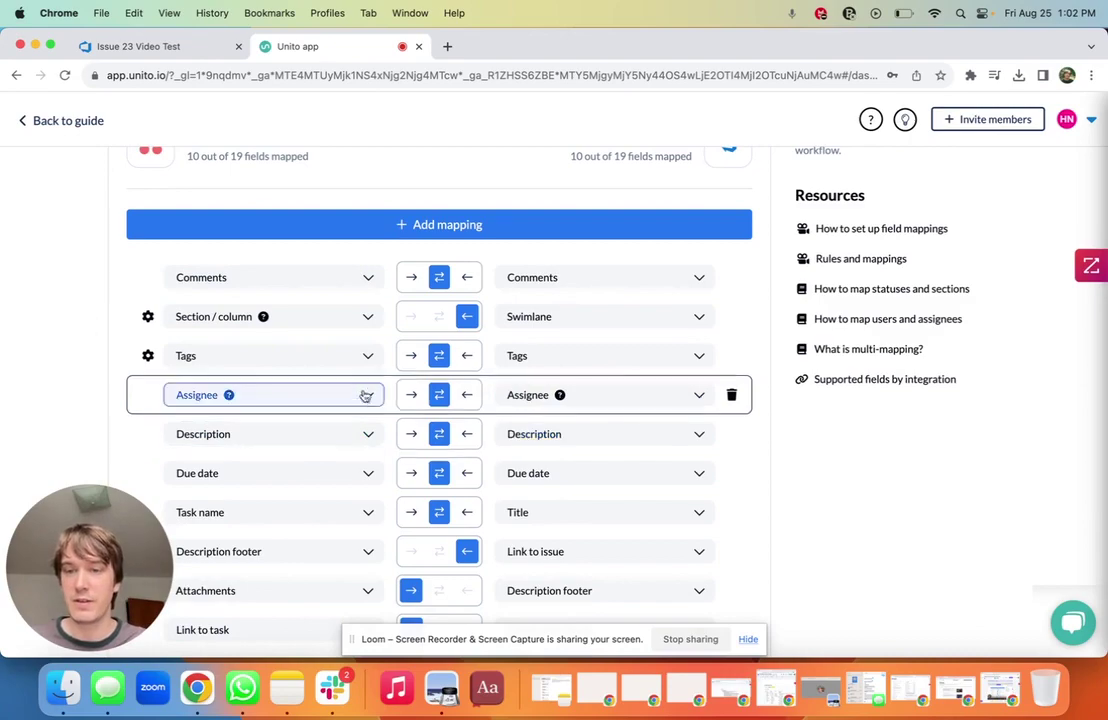
click(368, 433)
scroll(329, 462, down, 1)
scroll(329, 462, down, 2)
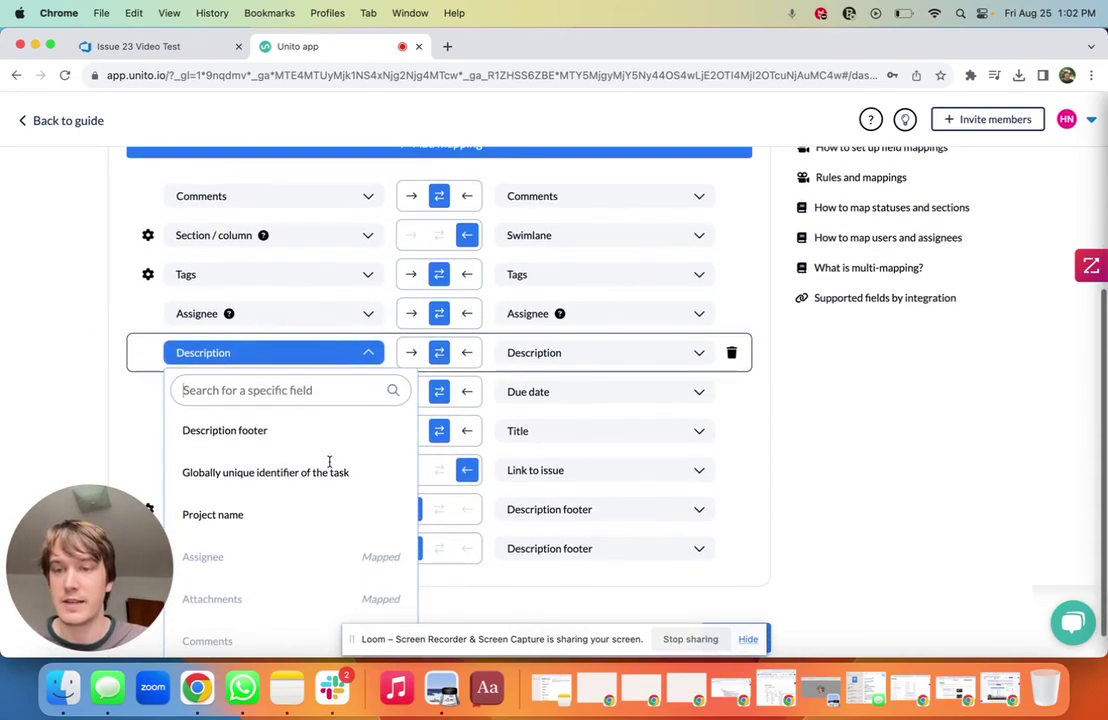
scroll(332, 467, up, 1)
click(953, 448)
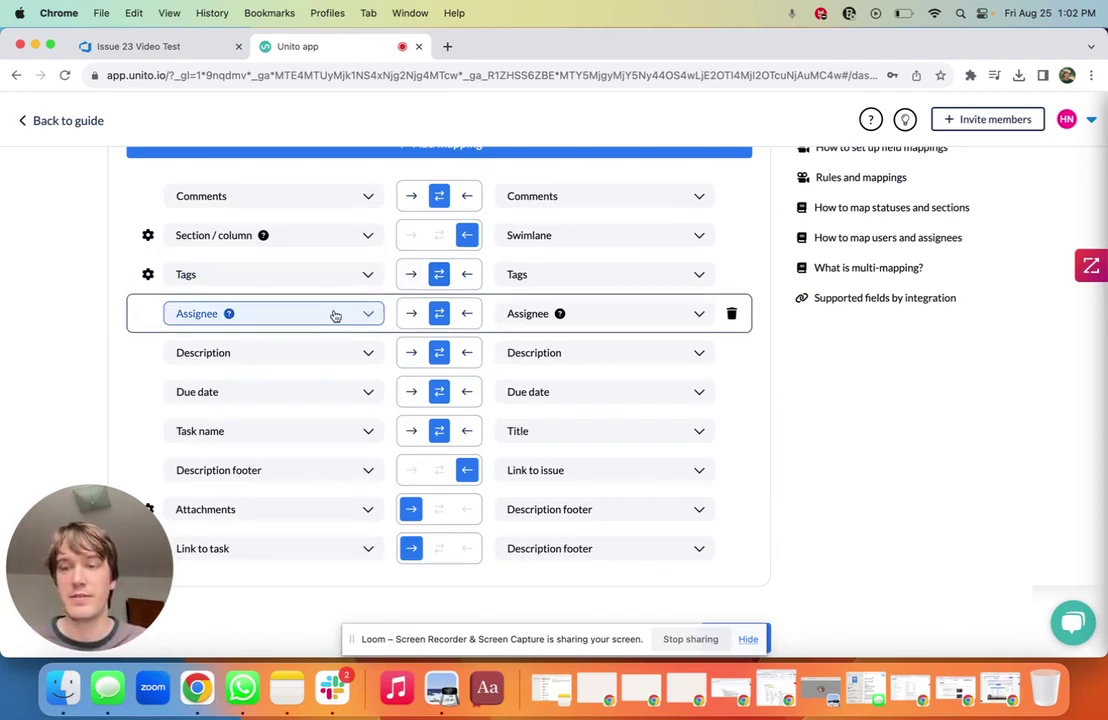
- Try syncing the Tags mapping one-way from Asana to Azure DevOps, and return it to two-way
scroll(348, 312, up, 1)
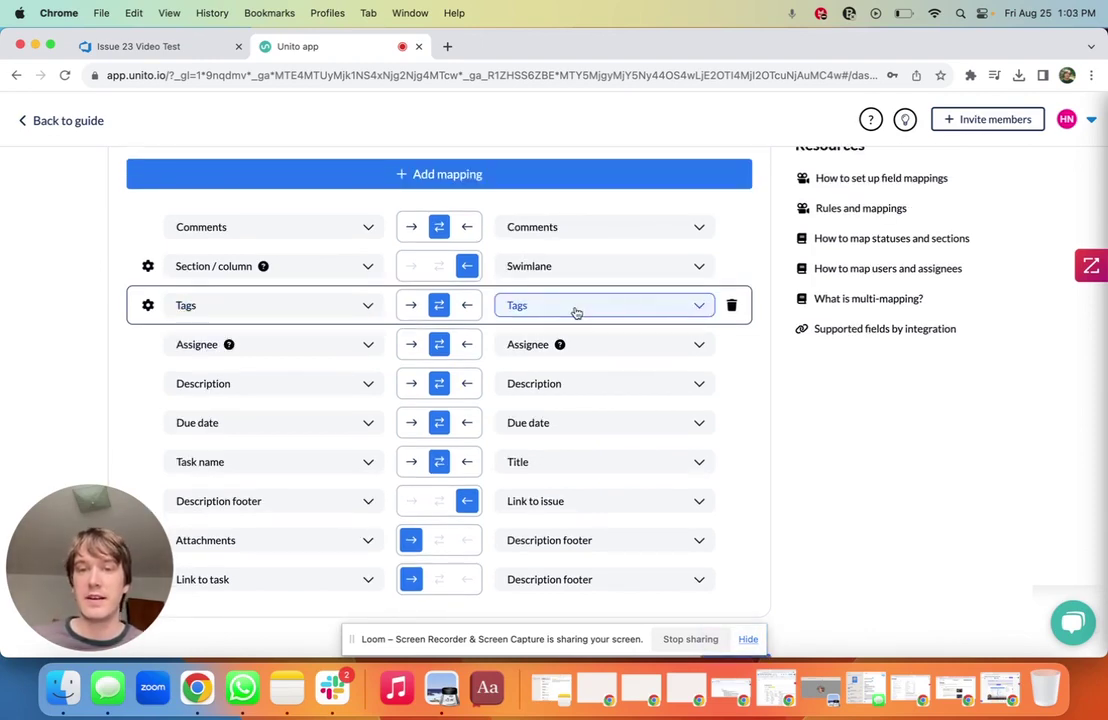
click(410, 307)
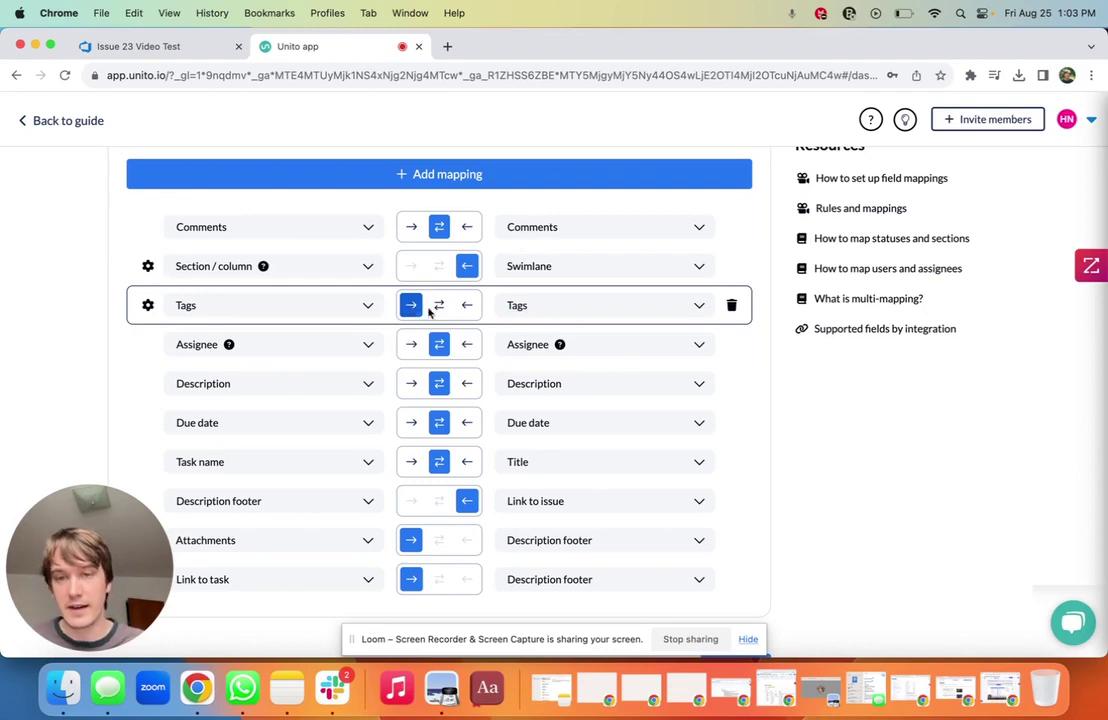
click(439, 308)
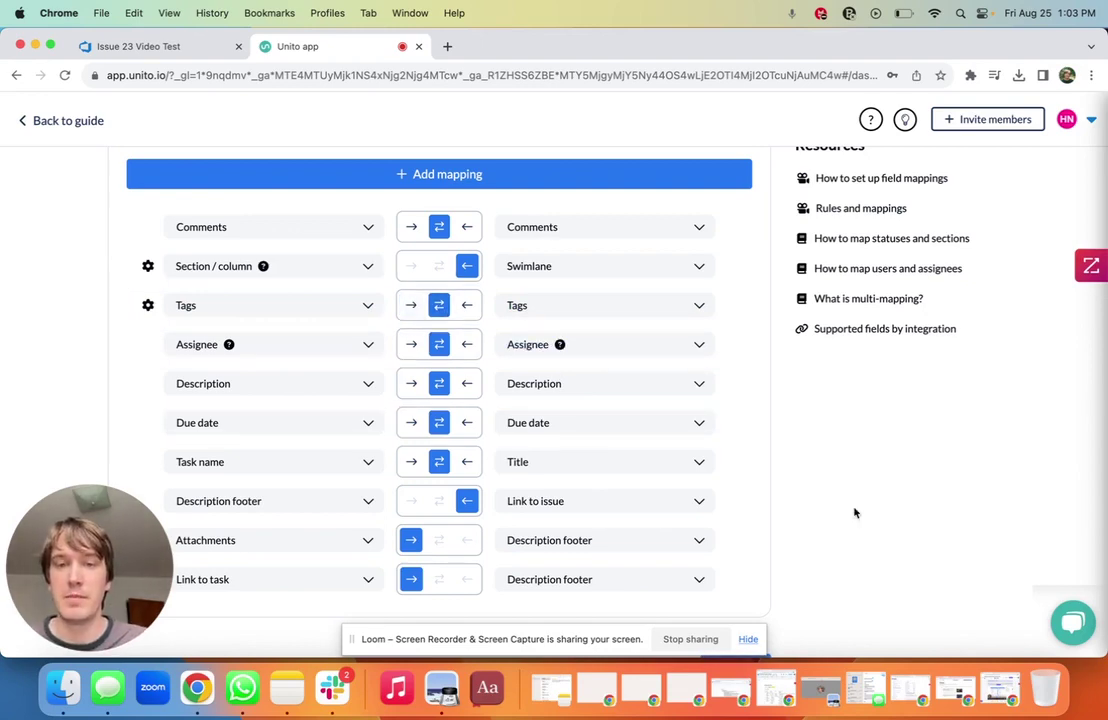
- Confirm the field mappings and proceed to the flow's launch dialog
scroll(720, 580, down, 2)
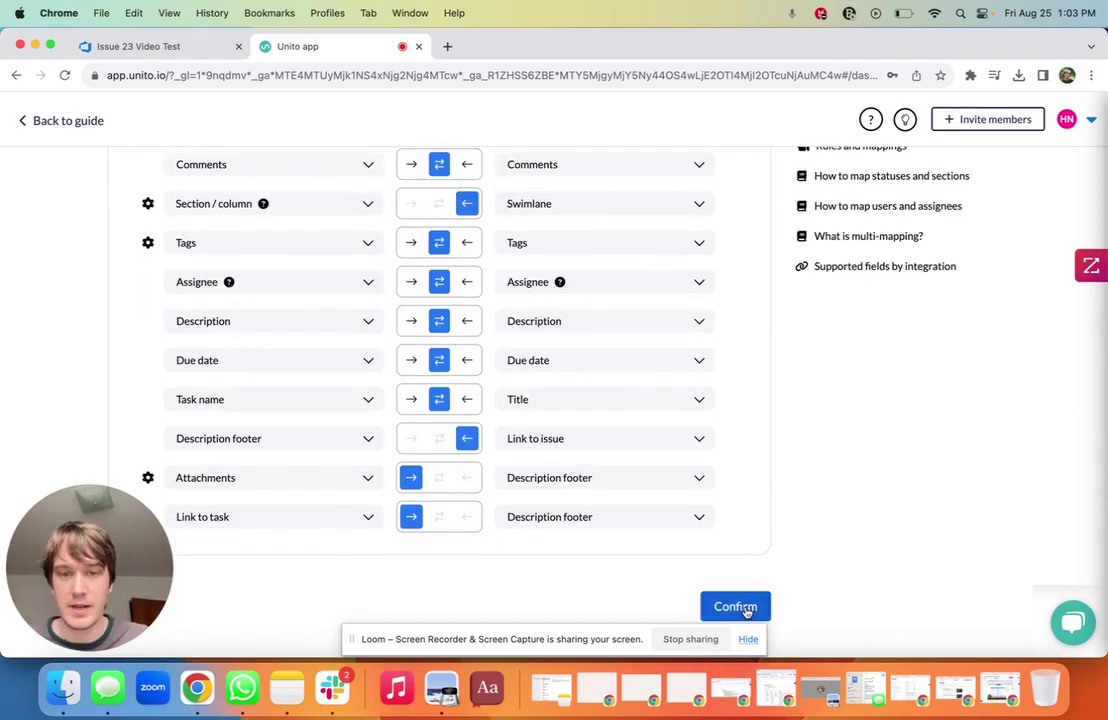
click(734, 603)
click(720, 533)
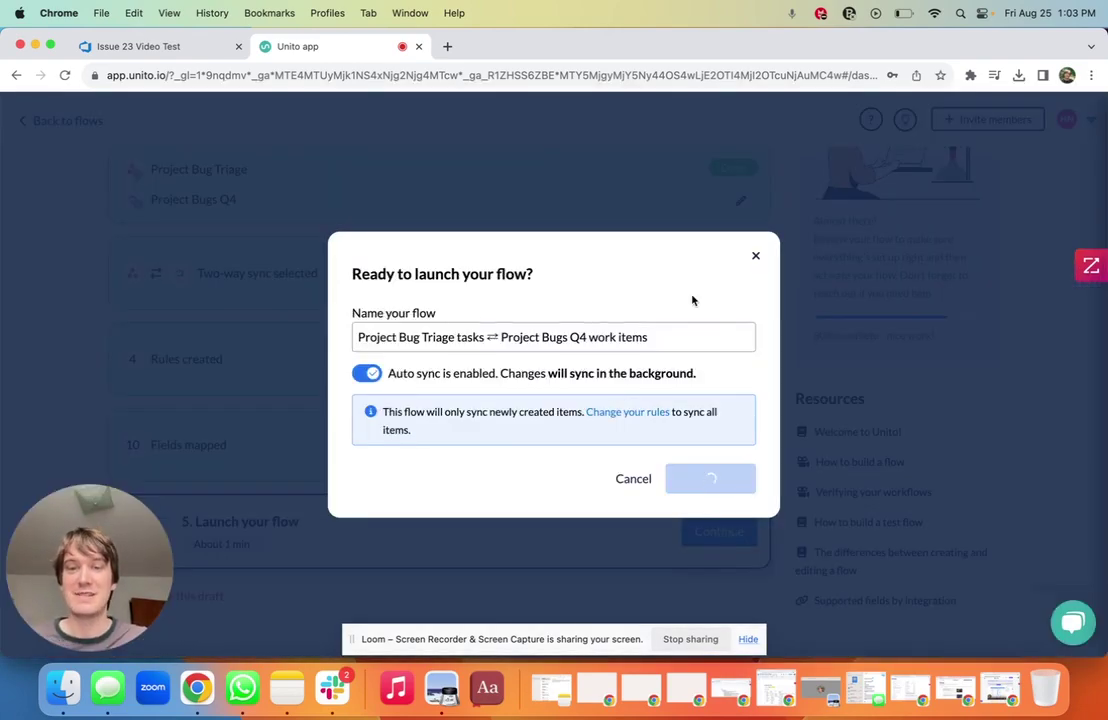